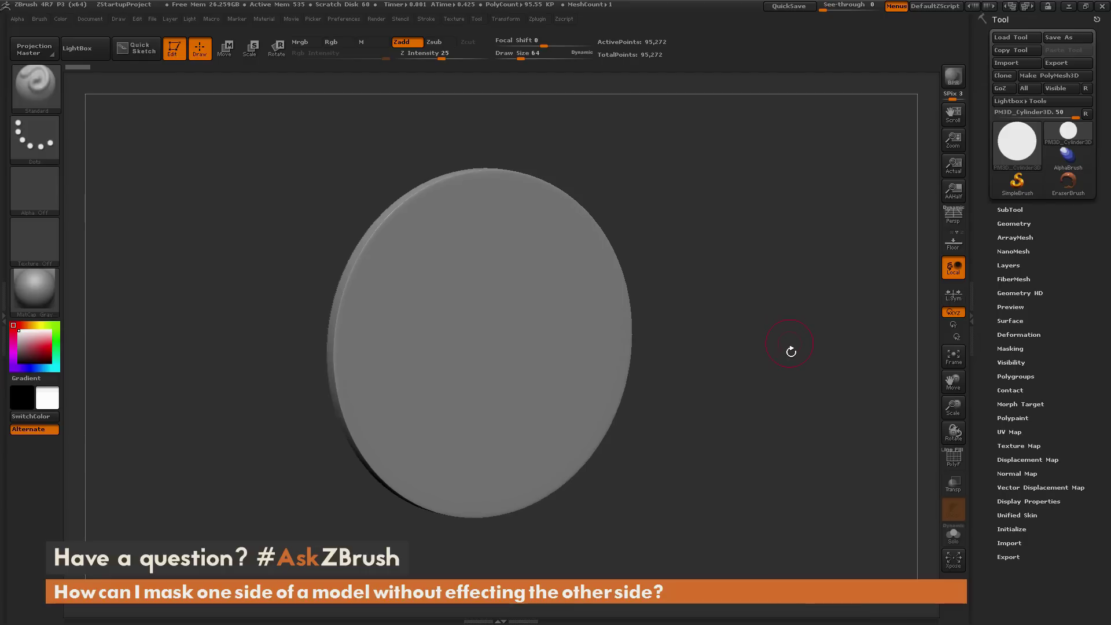
# Rotate the disc toward a frontal view and call up the MaskPen brush with Ctrl
pyautogui.moveTo(791, 354)
pyautogui.mouseDown()
pyautogui.moveTo(770, 341)
pyautogui.moveTo(715, 359)
pyautogui.moveTo(849, 328)
pyautogui.moveTo(756, 337)
pyautogui.moveTo(824, 331)
pyautogui.moveTo(805, 339)
pyautogui.mouseUp()
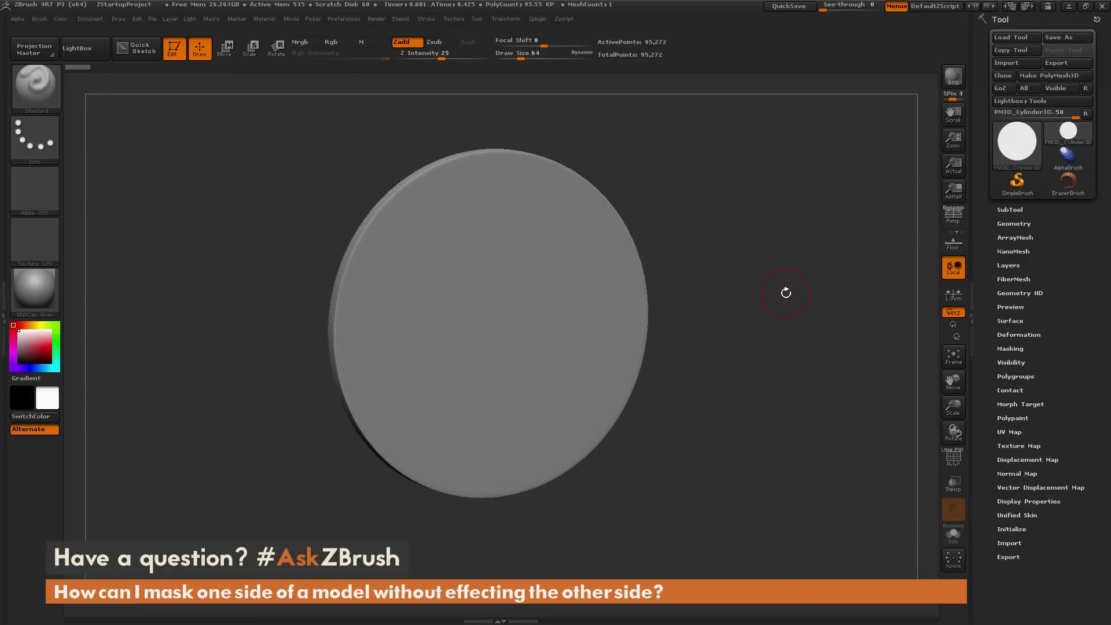
pyautogui.press('ctrl')
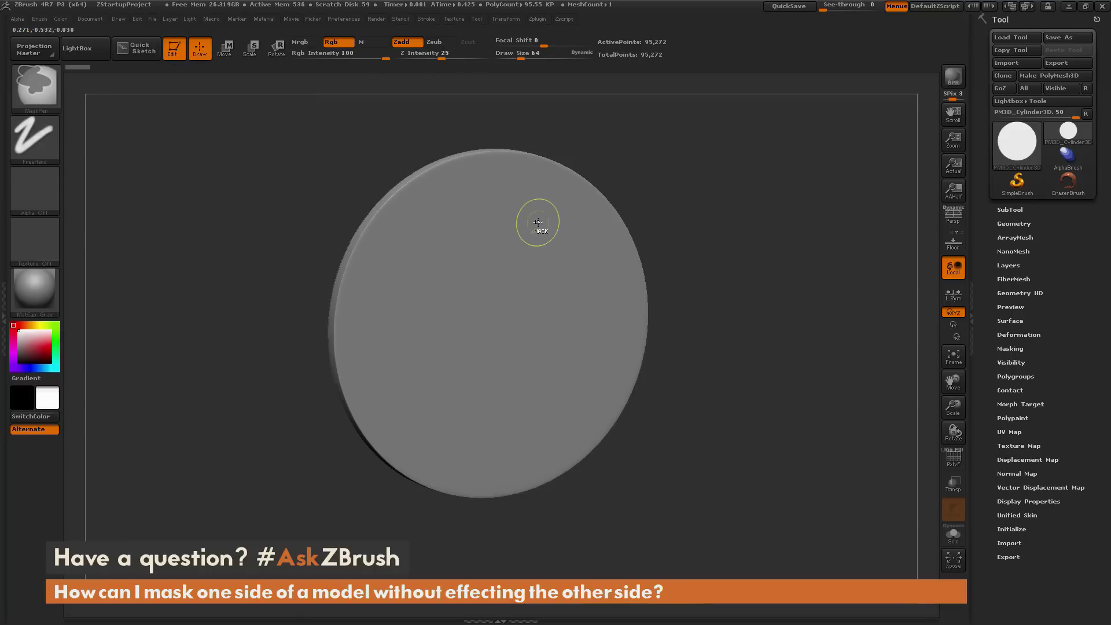
pyautogui.moveTo(541, 219)
pyautogui.keyDown('ctrl'); pyautogui.mouseDown()
pyautogui.moveTo(468, 240)
pyautogui.moveTo(441, 312)
pyautogui.moveTo(539, 315)
pyautogui.moveTo(557, 394)
pyautogui.moveTo(502, 424)
pyautogui.moveTo(540, 414)
pyautogui.moveTo(570, 377)
pyautogui.moveTo(549, 331)
pyautogui.moveTo(485, 325)
pyautogui.moveTo(443, 292)
pyautogui.moveTo(516, 220)
pyautogui.mouseUp(); pyautogui.keyUp('ctrl')
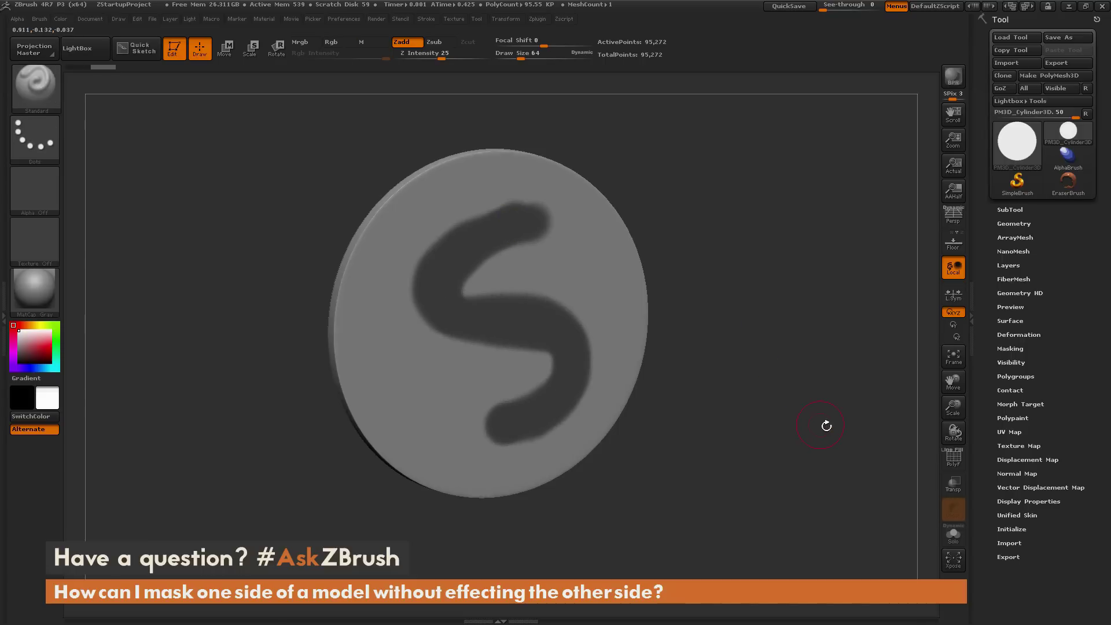
pyautogui.moveTo(825, 424)
pyautogui.keyDown('shift'); pyautogui.mouseDown()
pyautogui.moveTo(798, 391)
pyautogui.moveTo(682, 400)
pyautogui.moveTo(724, 401)
pyautogui.mouseUp(); pyautogui.keyUp('shift')
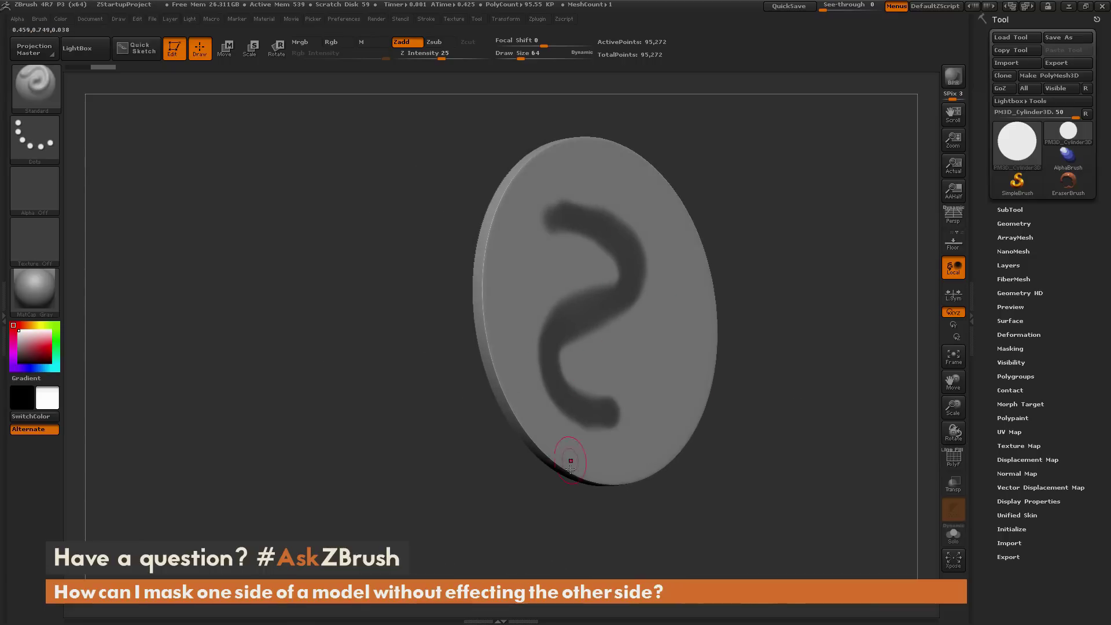
pyautogui.moveTo(731, 500)
pyautogui.mouseDown()
pyautogui.moveTo(784, 487)
pyautogui.moveTo(715, 317)
pyautogui.mouseUp()
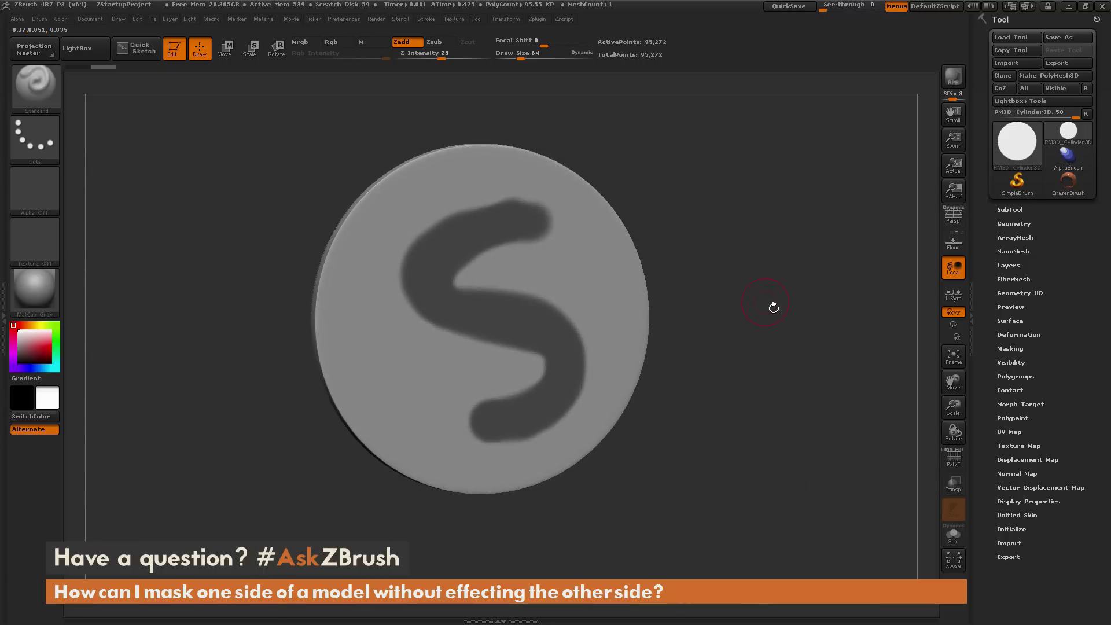
pyautogui.moveTo(787, 314); pyautogui.dragTo(774, 264)
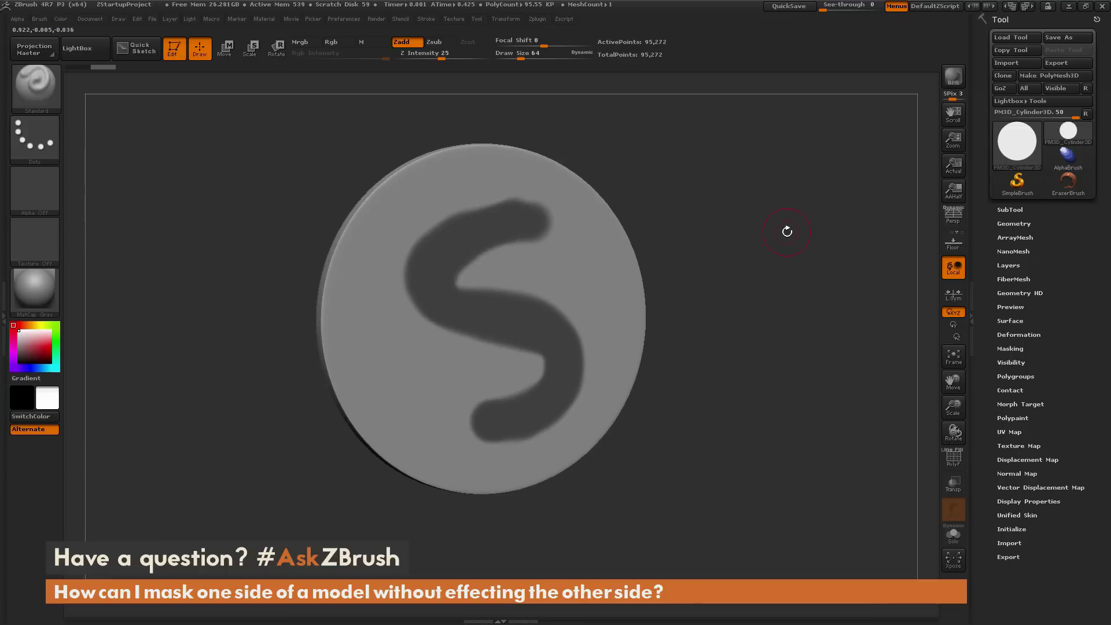
pyautogui.keyDown('ctrl'); pyautogui.moveTo(647, 226); pyautogui.dragTo(457, 217); pyautogui.keyUp('ctrl')
# Enable BackfaceMask under Brush > Auto Masking for the MaskPen brush
pyautogui.press('ctrl')
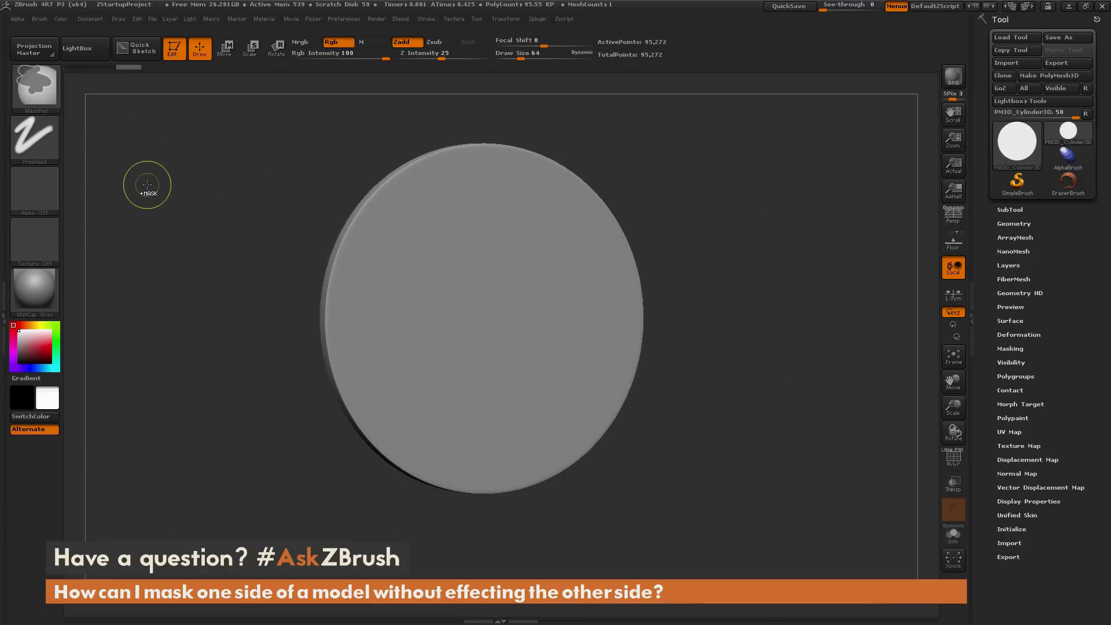
pyautogui.click(39, 19)
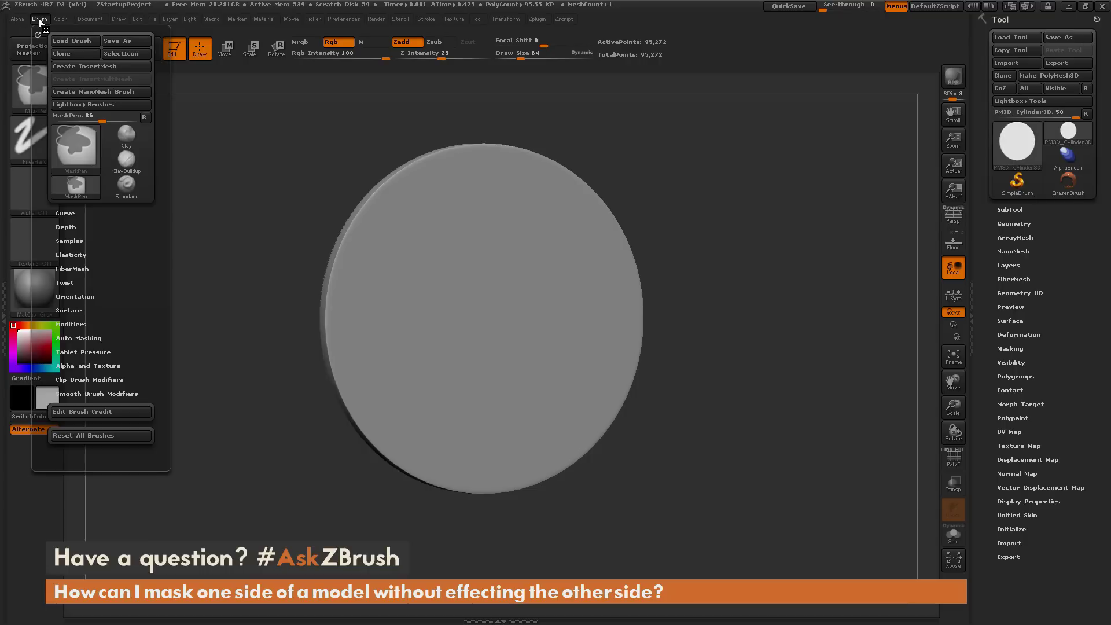
pyautogui.click(87, 338)
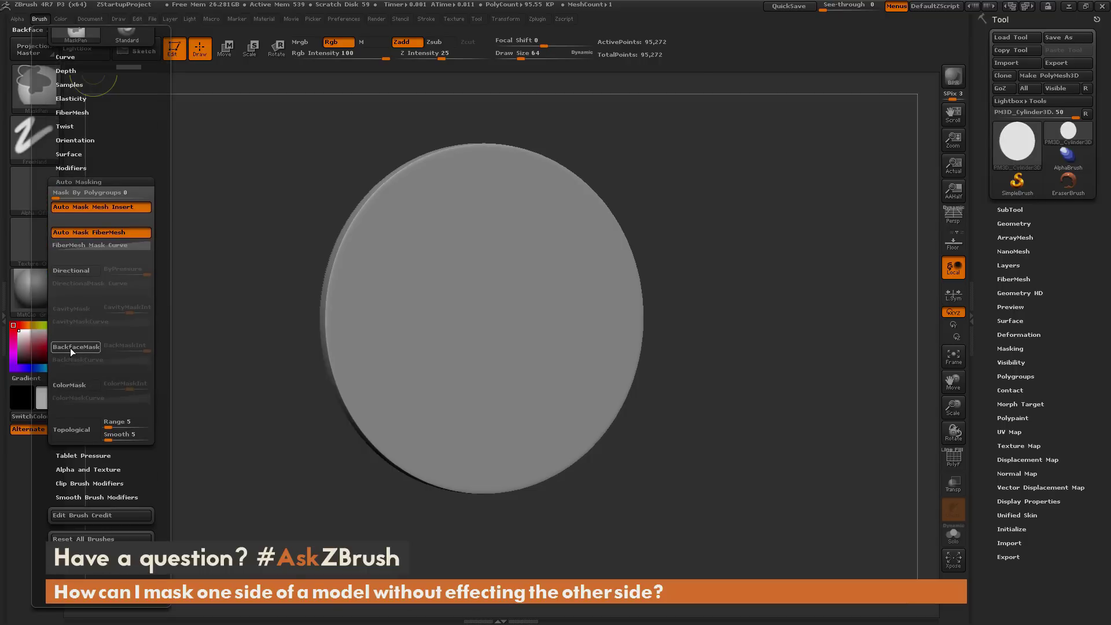
pyautogui.click(74, 347)
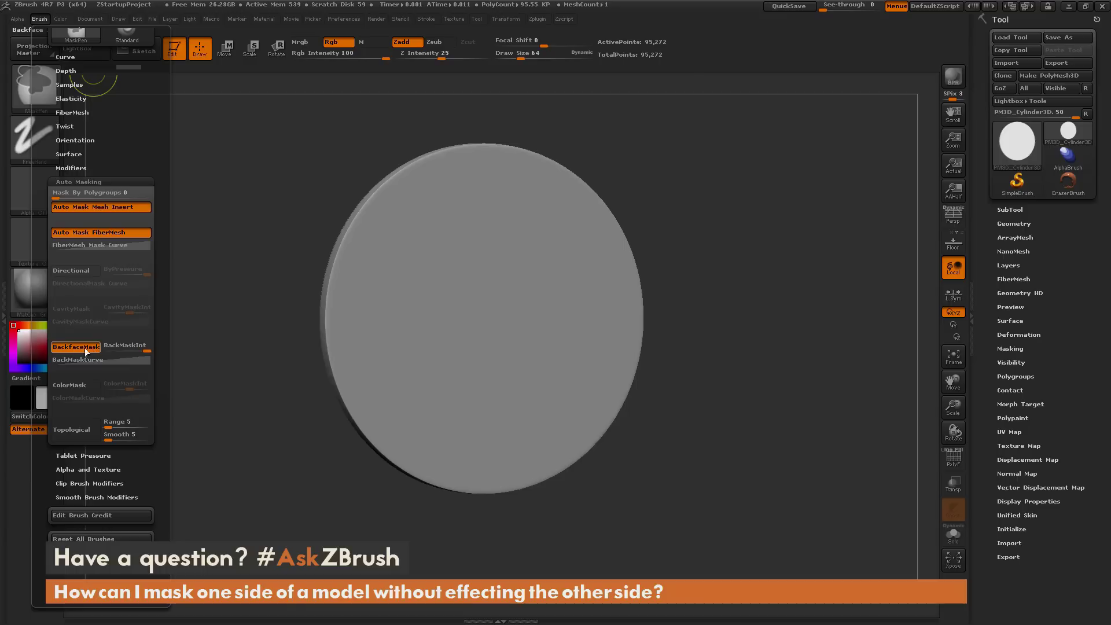
pyautogui.moveTo(74, 348)
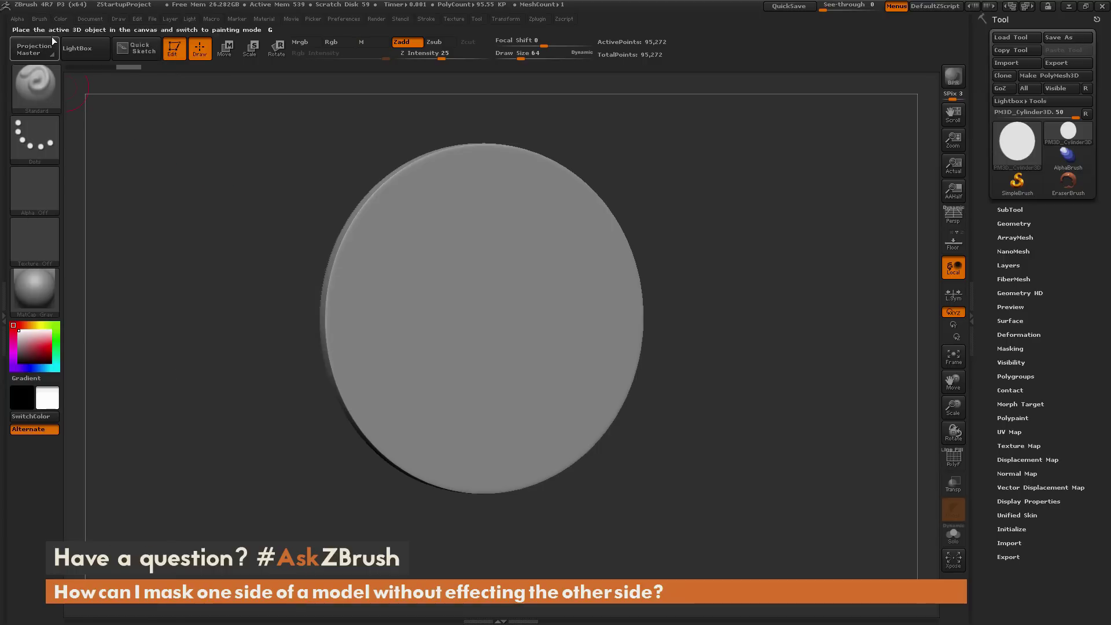
pyautogui.click(41, 17)
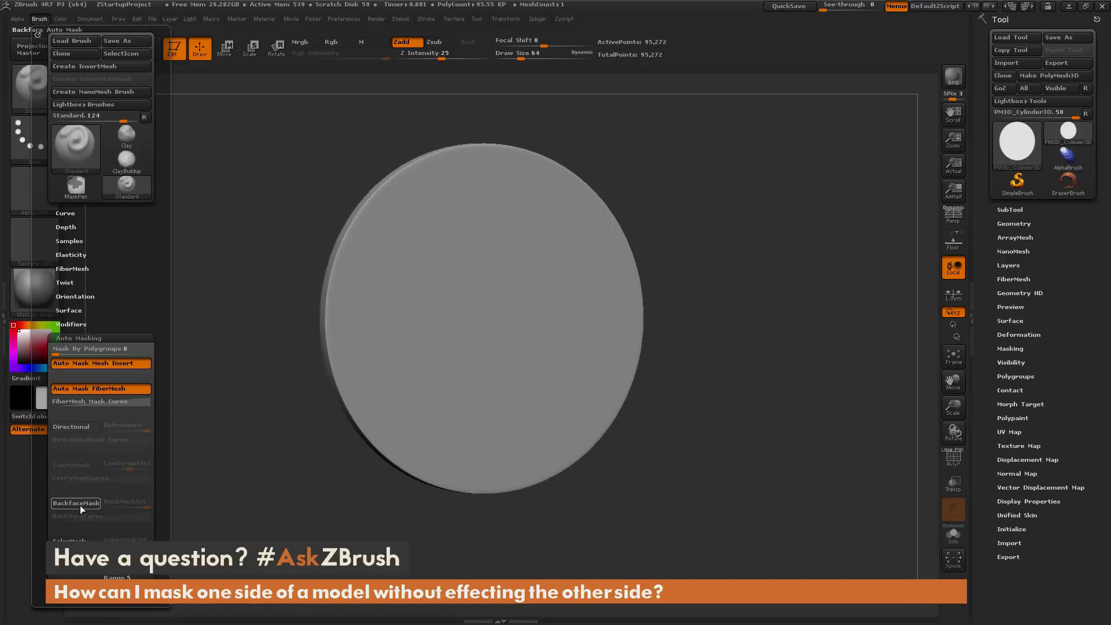
pyautogui.moveTo(133, 325); pyautogui.dragTo(133, 235)
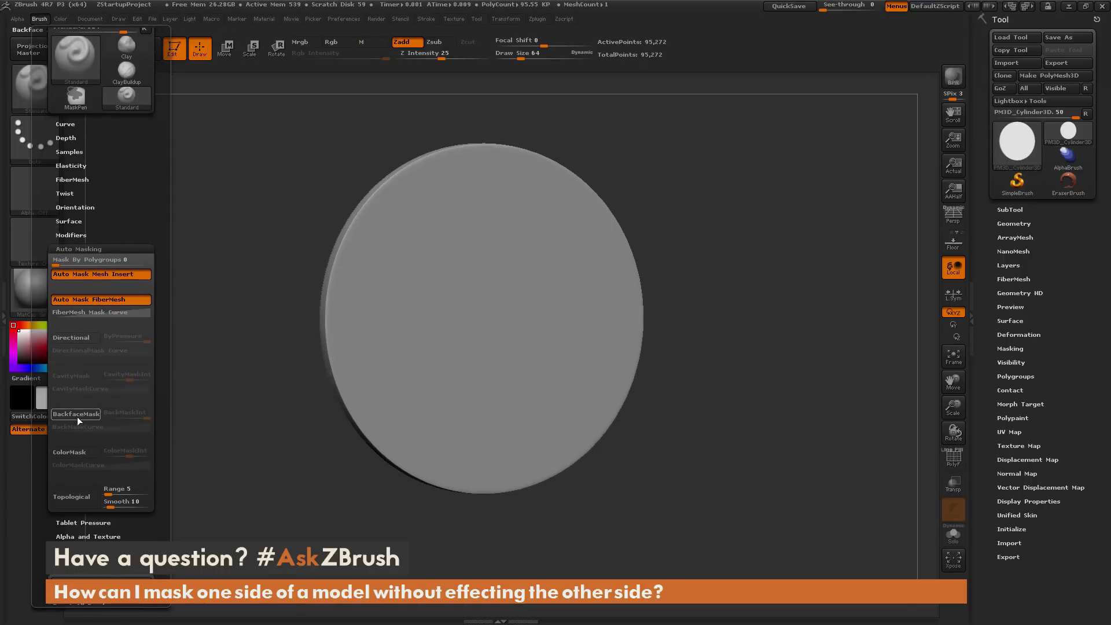
pyautogui.press('ctrl')
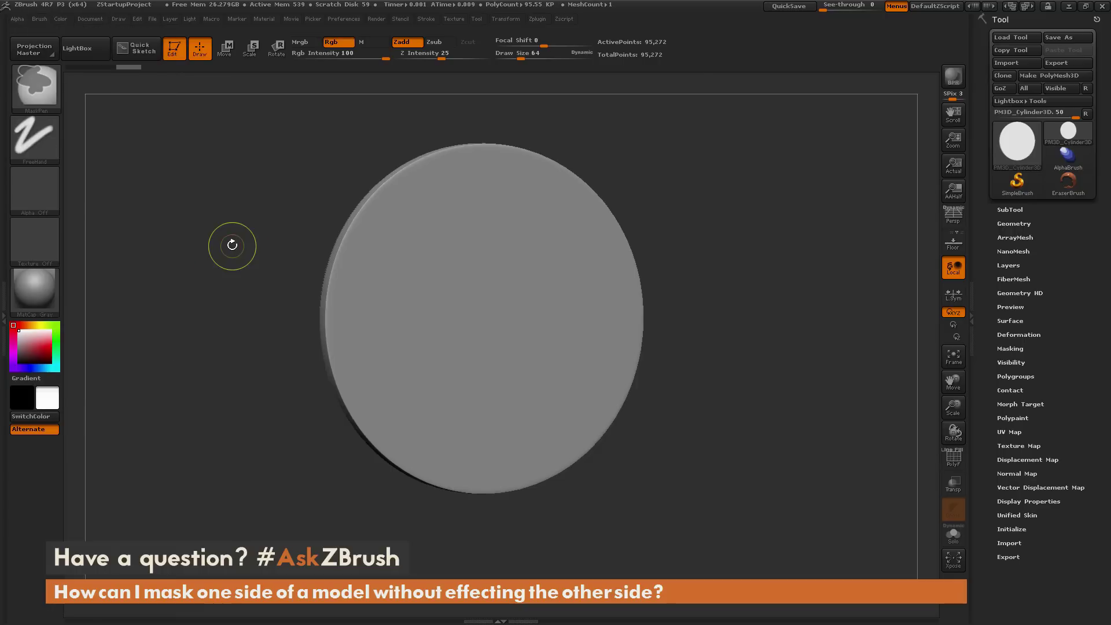
pyautogui.click(39, 17)
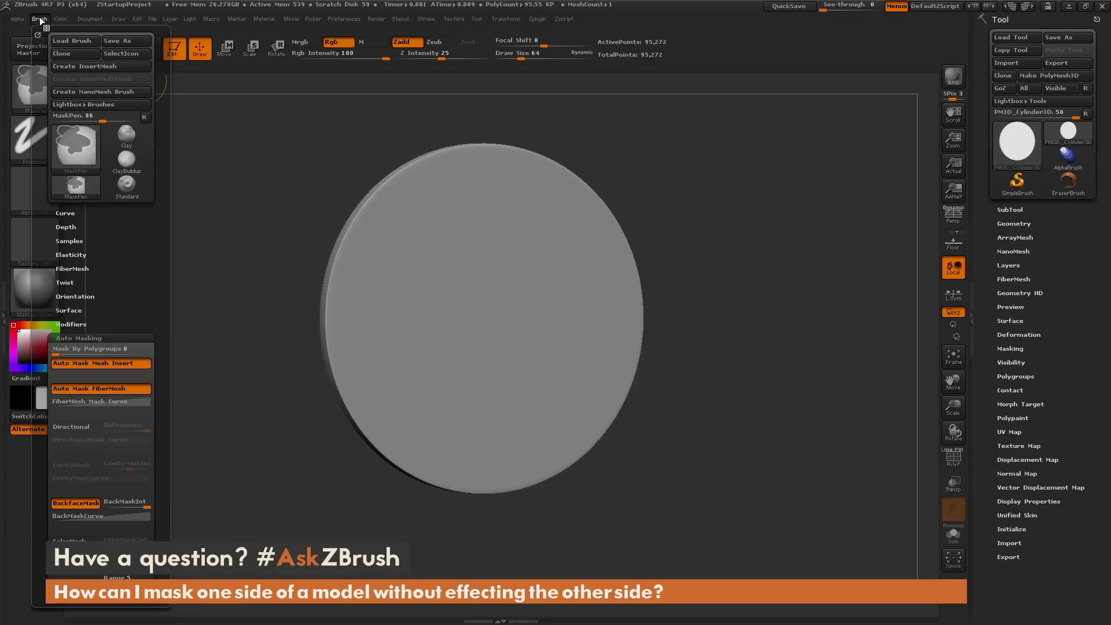
pyautogui.moveTo(131, 226); pyautogui.dragTo(106, 200)
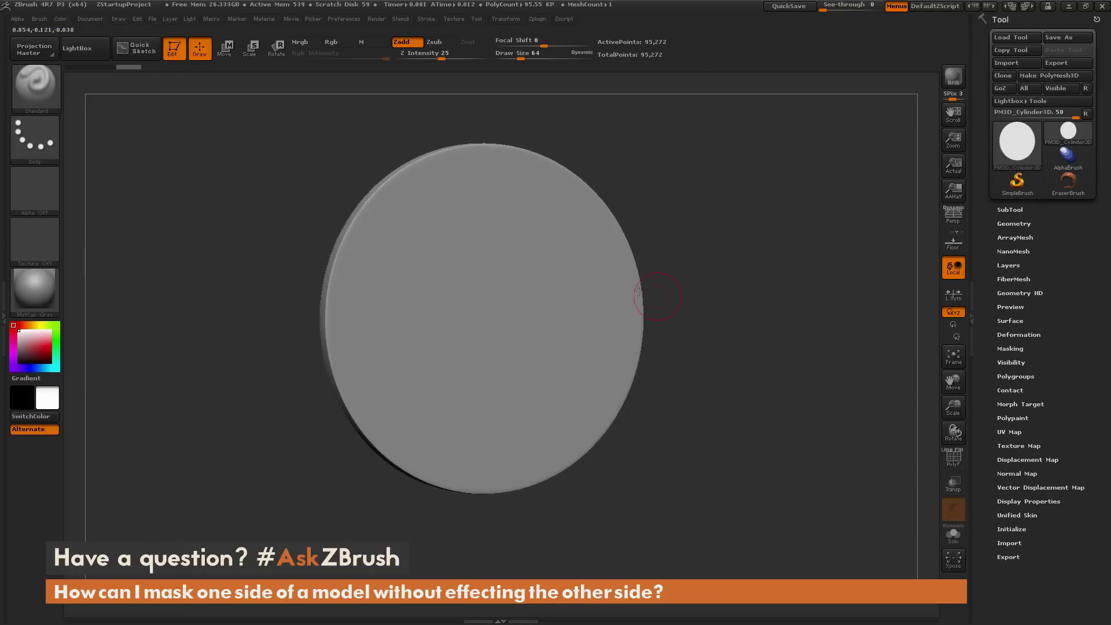
pyautogui.press('ctrl')
pyautogui.moveTo(496, 209)
pyautogui.keyDown('ctrl'); pyautogui.mouseDown()
pyautogui.moveTo(442, 330)
pyautogui.moveTo(543, 331)
pyautogui.moveTo(550, 414)
pyautogui.moveTo(504, 446)
pyautogui.moveTo(543, 418)
pyautogui.moveTo(555, 363)
pyautogui.moveTo(514, 340)
pyautogui.moveTo(449, 334)
pyautogui.moveTo(423, 292)
pyautogui.moveTo(450, 238)
pyautogui.moveTo(495, 185)
pyautogui.mouseUp(); pyautogui.keyUp('ctrl')
pyautogui.moveTo(809, 359); pyautogui.dragTo(790, 311)
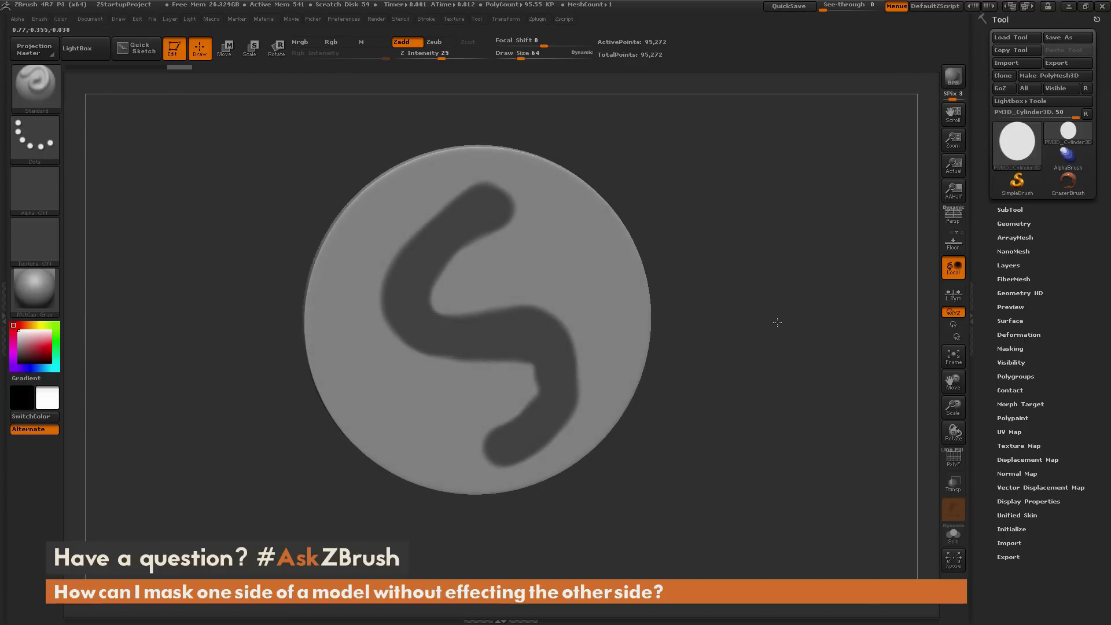
pyautogui.keyDown('ctrl'); pyautogui.moveTo(751, 176); pyautogui.dragTo(210, 213); pyautogui.keyUp('ctrl')
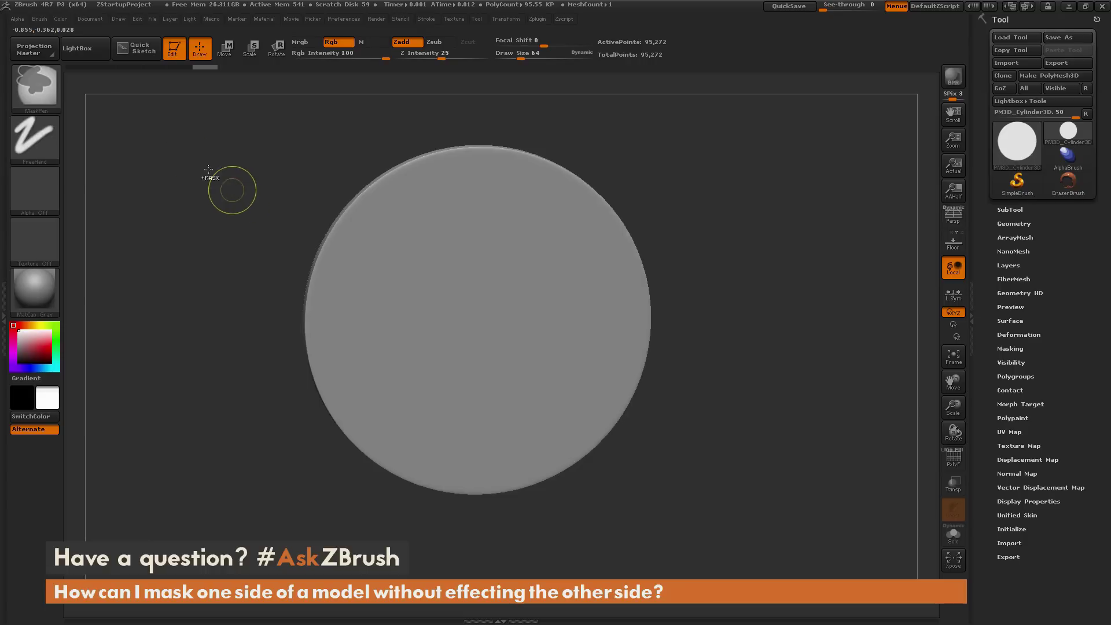
# Set the mask stroke to DragRect and the mask alpha to Alpha 19
pyautogui.click(33, 140)
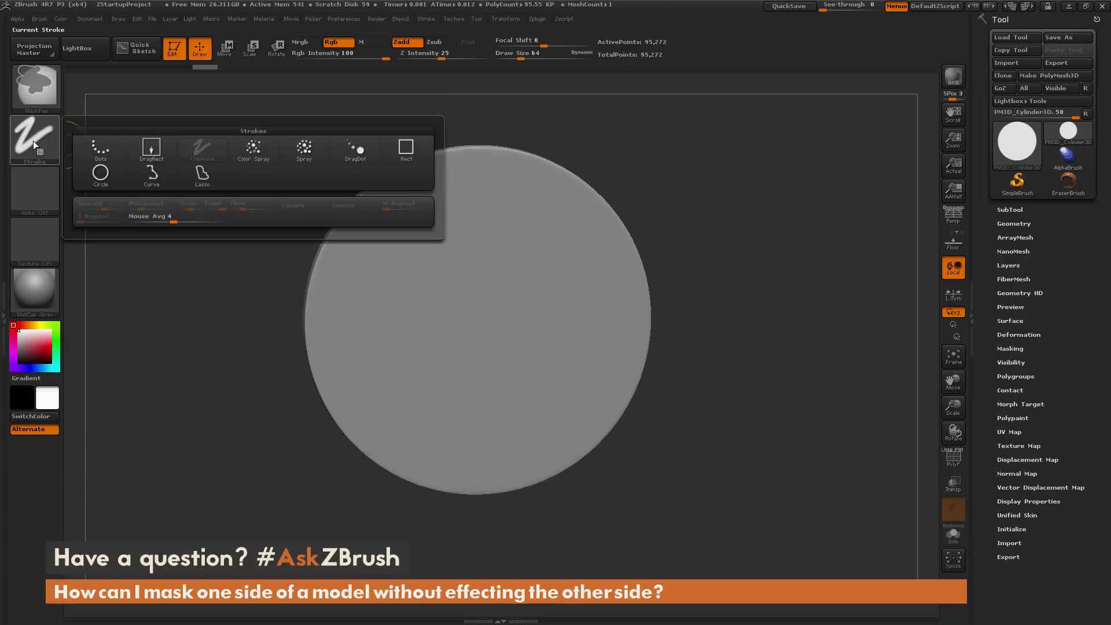
pyautogui.click(151, 153)
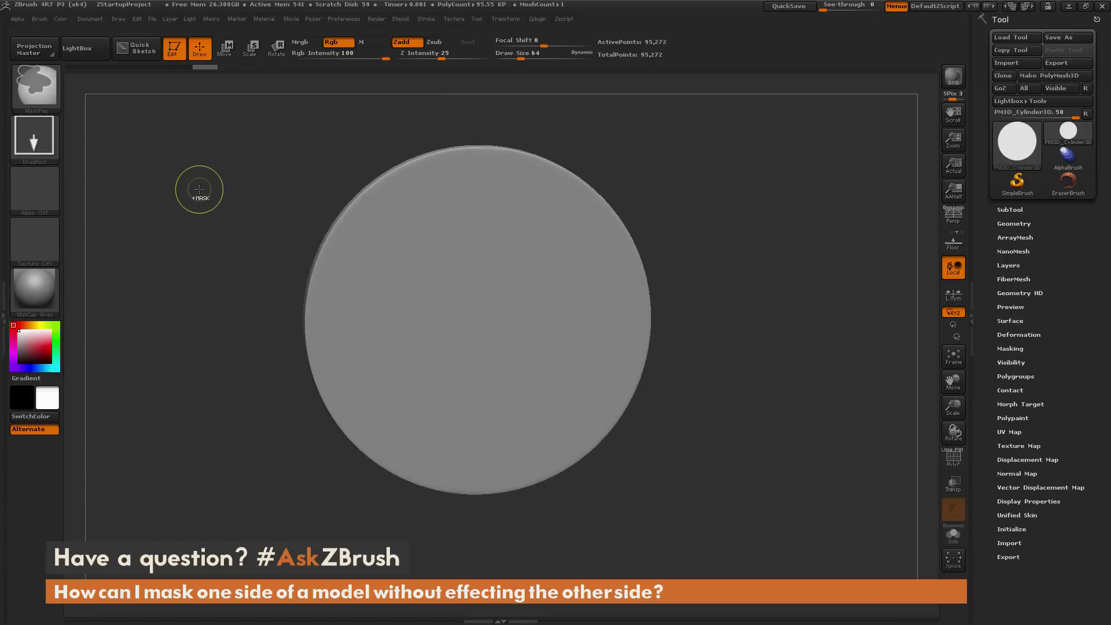
pyautogui.click(31, 190)
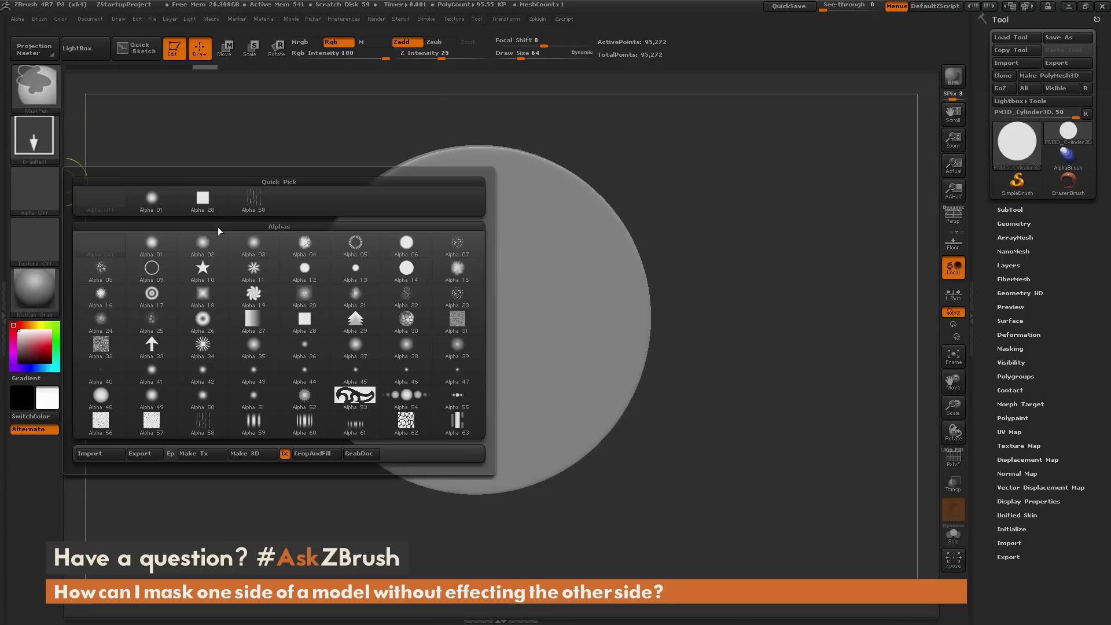
pyautogui.click(255, 295)
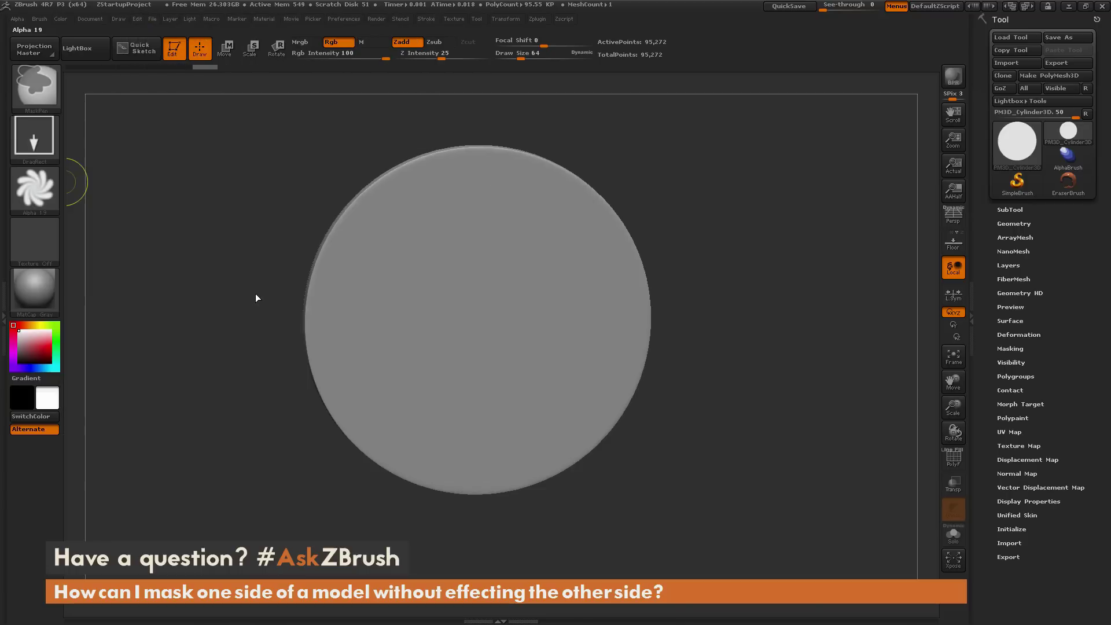
# Drag a swirl mask onto the disc's centre and rotate to view it sideways
pyautogui.moveTo(538, 46)
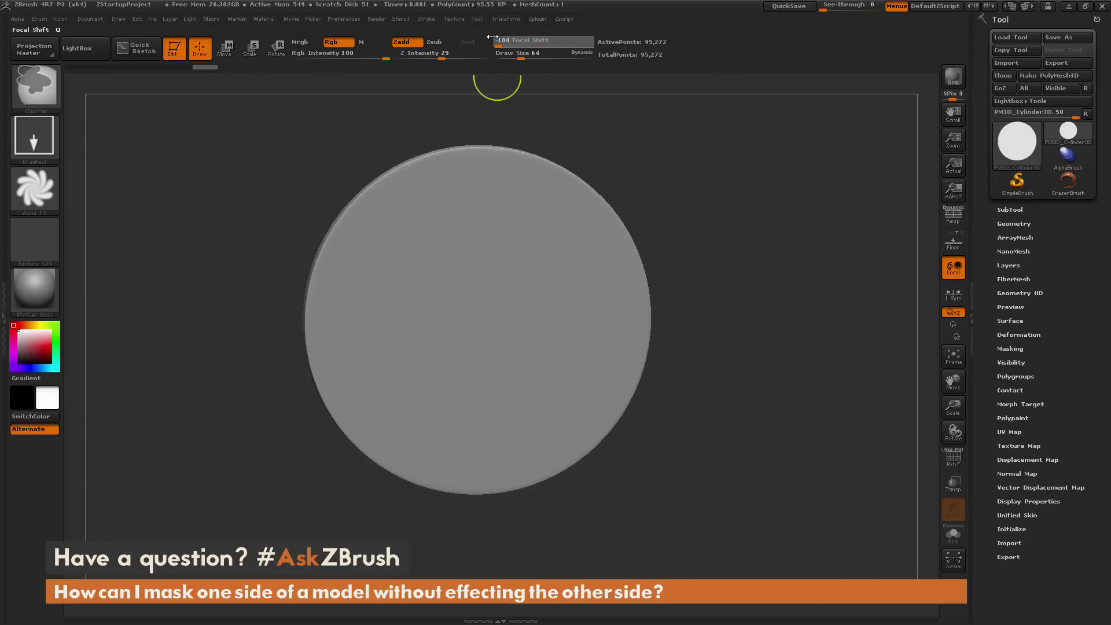
pyautogui.press('ctrl')
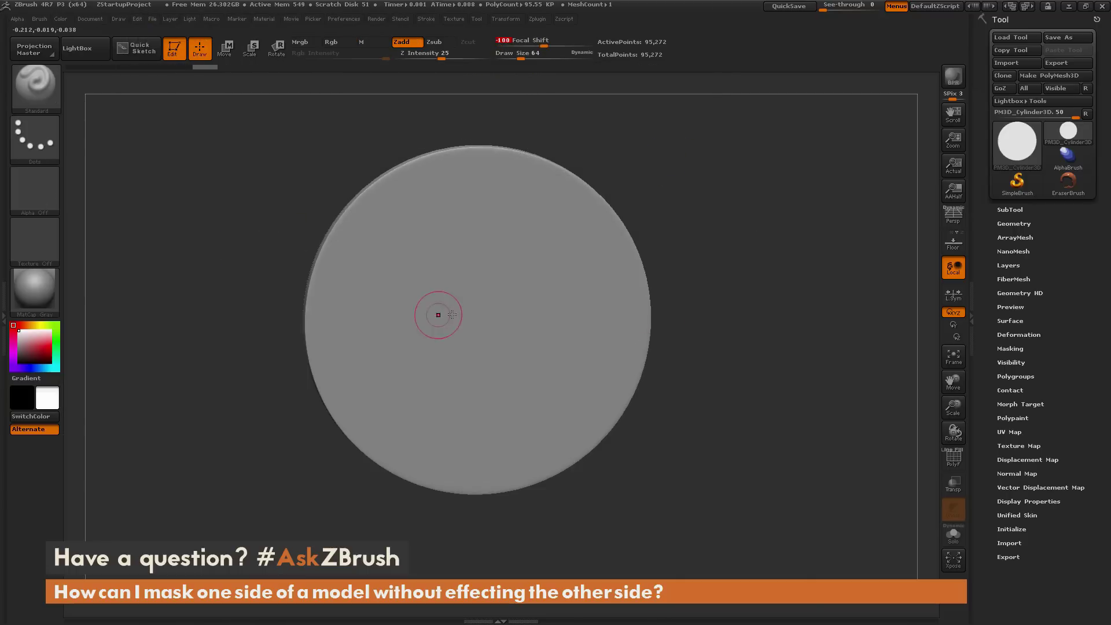
pyautogui.press('ctrl')
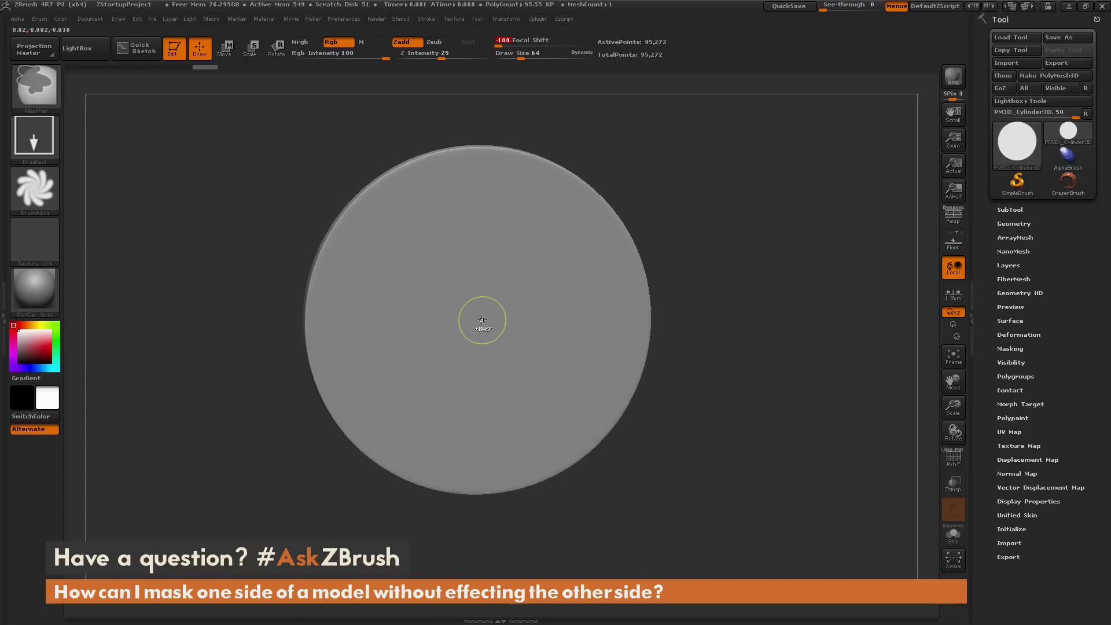
pyautogui.moveTo(482, 319); pyautogui.dragTo(572, 235)
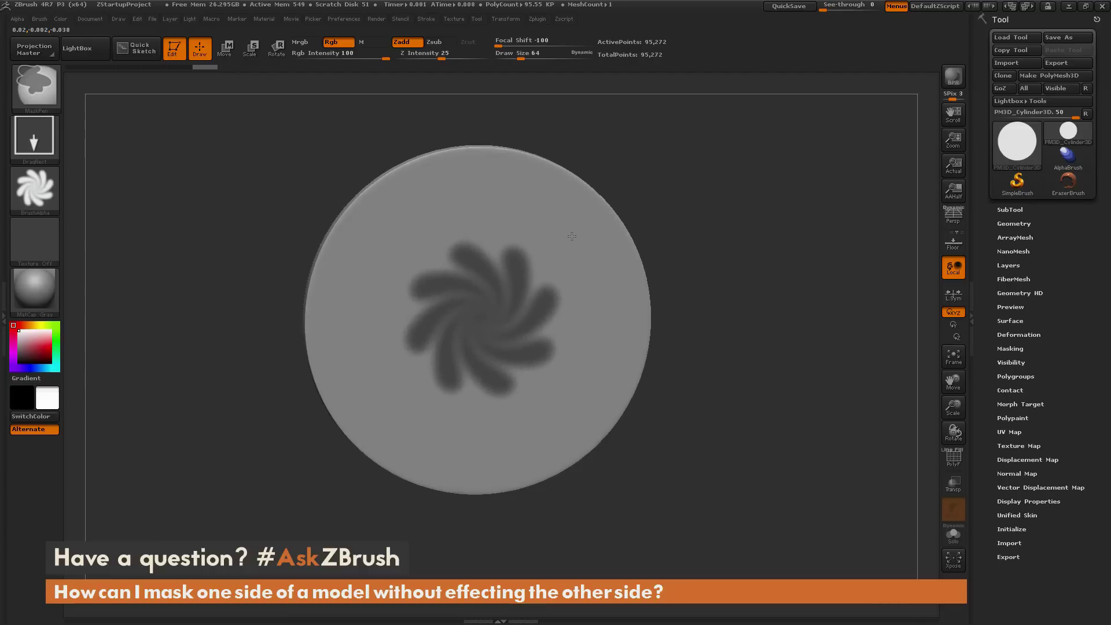
pyautogui.moveTo(809, 302)
pyautogui.mouseDown()
pyautogui.moveTo(713, 330)
pyautogui.moveTo(803, 310)
pyautogui.moveTo(808, 293)
pyautogui.moveTo(817, 302)
pyautogui.mouseUp()
# Switch to the MaskRect brush and enable BackfaceMask in Brush > Auto Masking
pyautogui.press('ctrl')
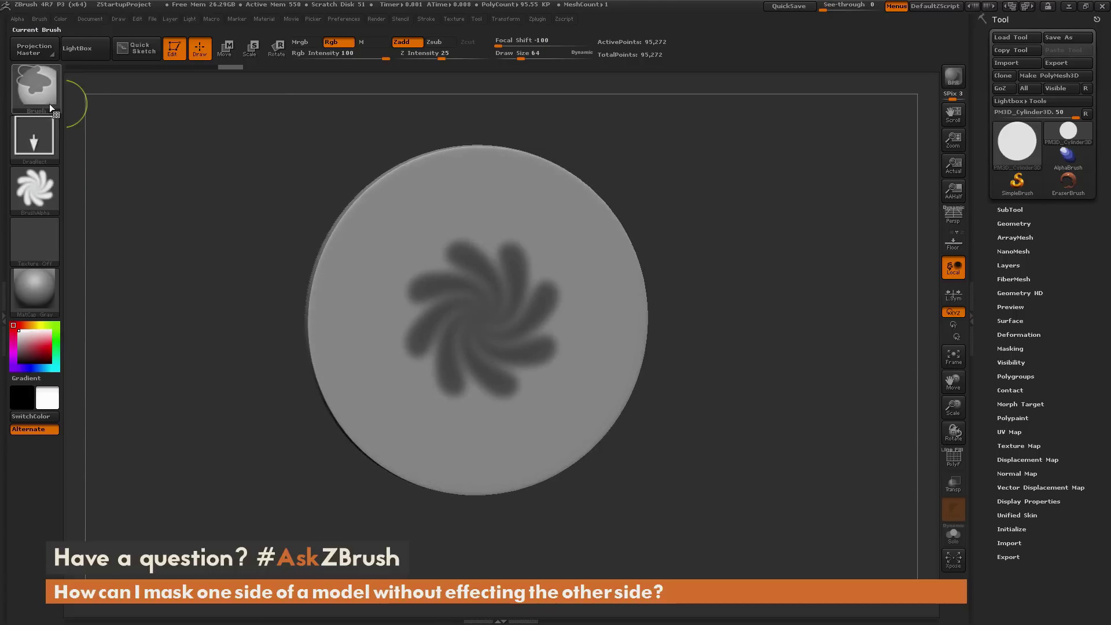
pyautogui.click(45, 92)
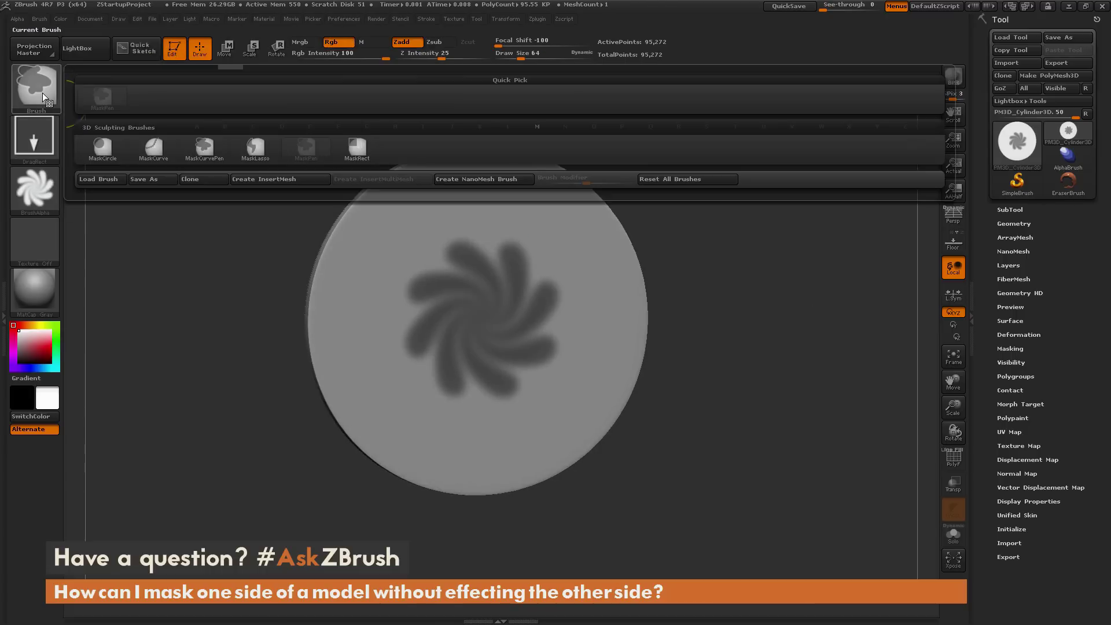
pyautogui.click(357, 147)
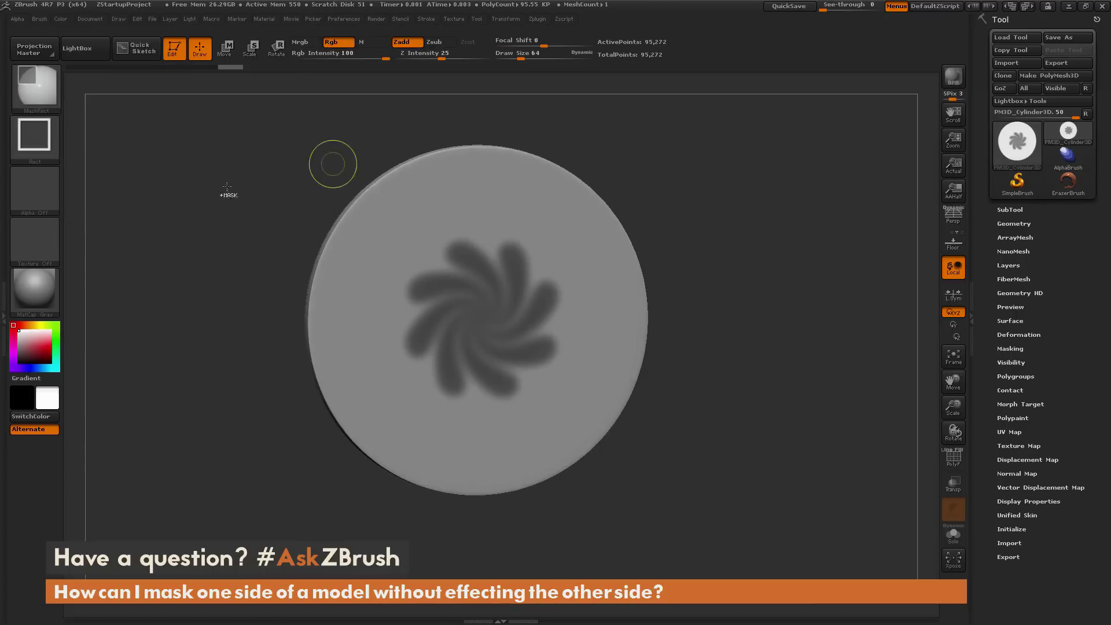
pyautogui.click(37, 18)
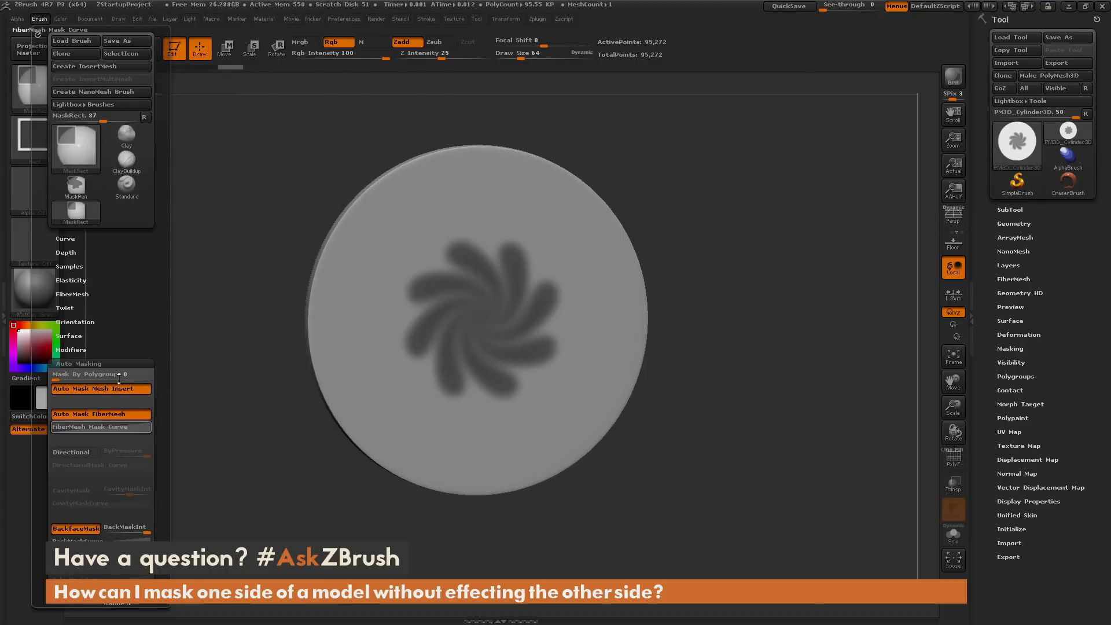
pyautogui.moveTo(76, 528); pyautogui.dragTo(76, 283)
pyautogui.click(77, 283)
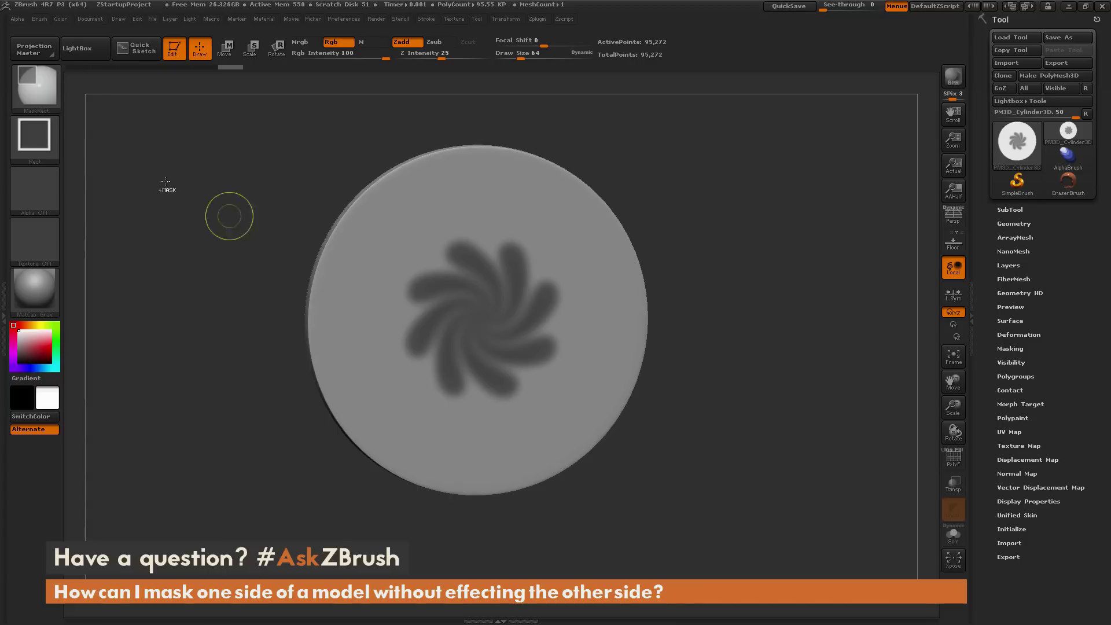
# Stamp the Alpha 19 swirl as a mask on the disc and orbit to check it
pyautogui.moveTo(39, 133)
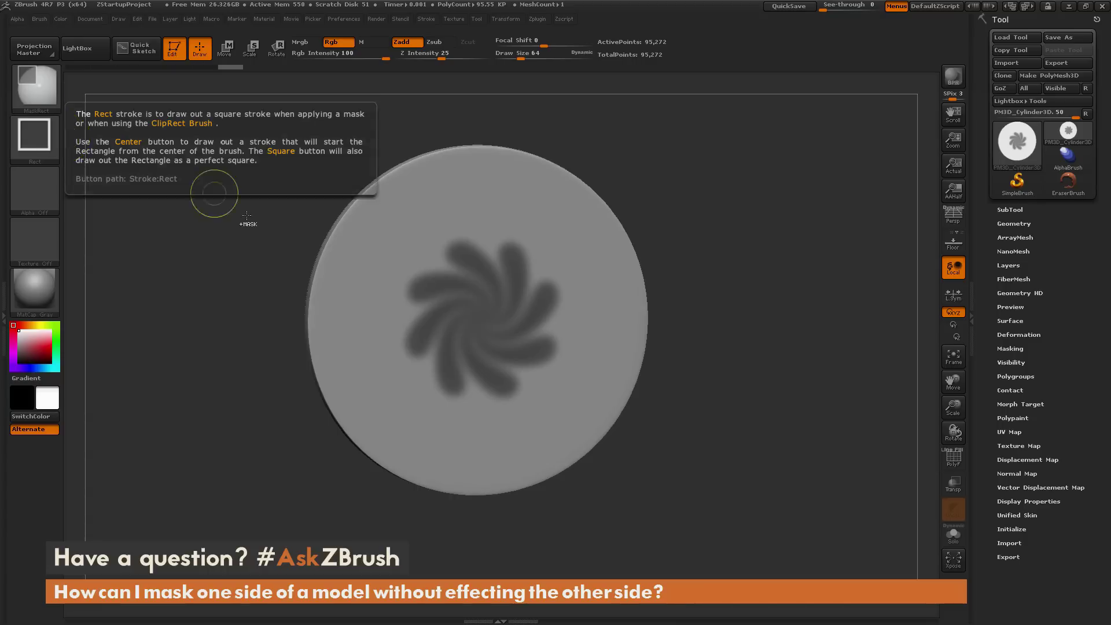
pyautogui.click(53, 197)
pyautogui.click(508, 268)
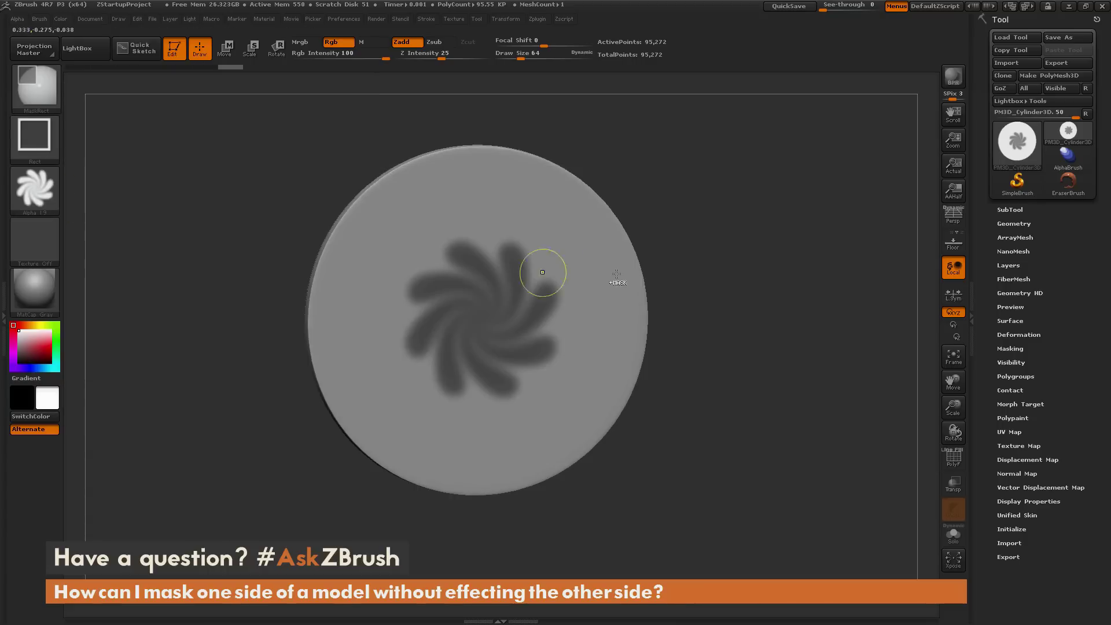
pyautogui.moveTo(426, 268)
pyautogui.mouseDown()
pyautogui.moveTo(506, 402)
pyautogui.moveTo(545, 403)
pyautogui.mouseUp()
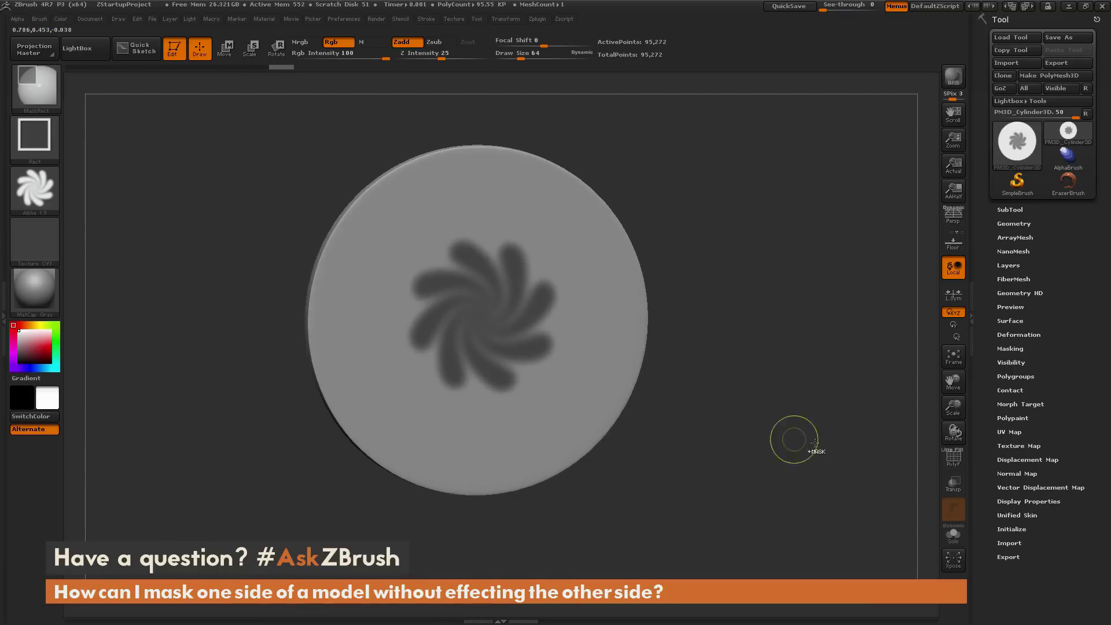
pyautogui.moveTo(791, 435)
pyautogui.mouseDown()
pyautogui.moveTo(607, 474)
pyautogui.moveTo(795, 447)
pyautogui.mouseUp()
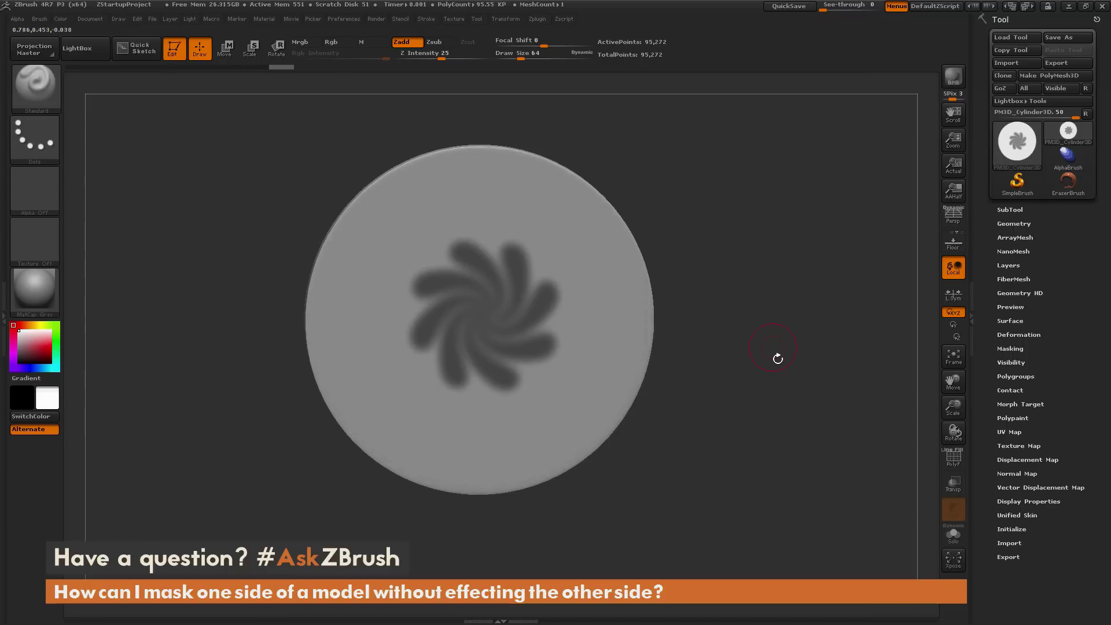
pyautogui.press('ctrl')
pyautogui.click(36, 146)
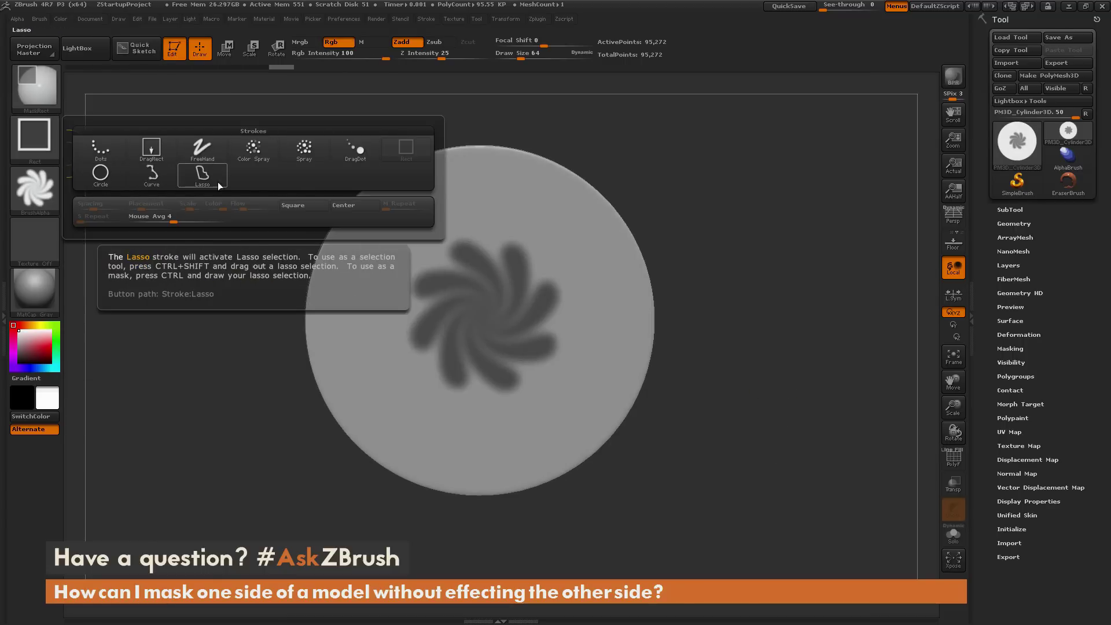
pyautogui.click(407, 152)
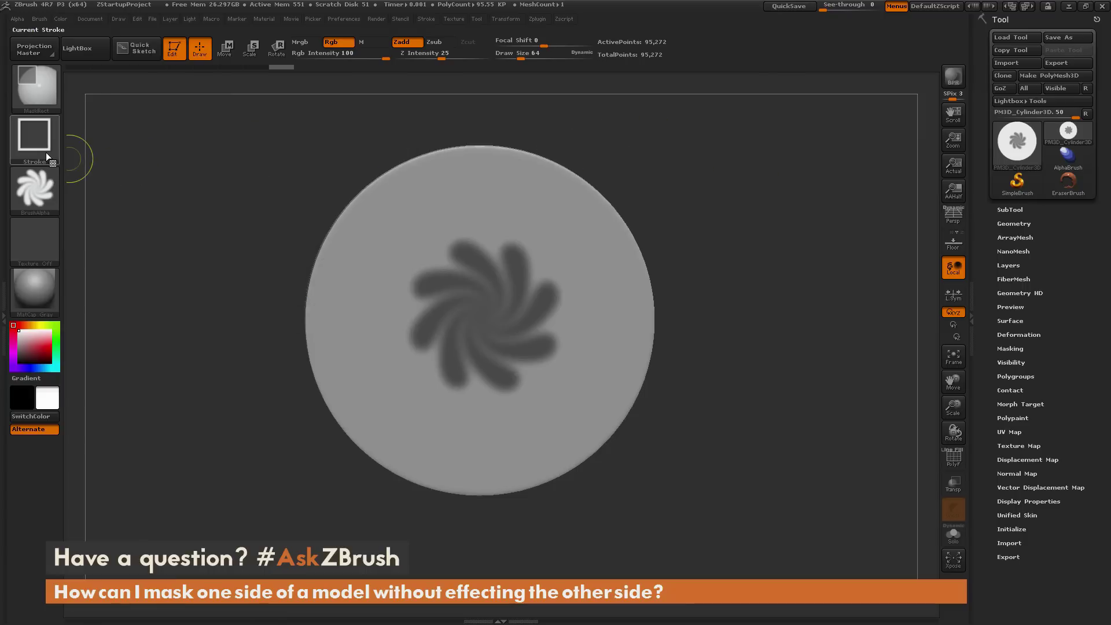
pyautogui.click(40, 109)
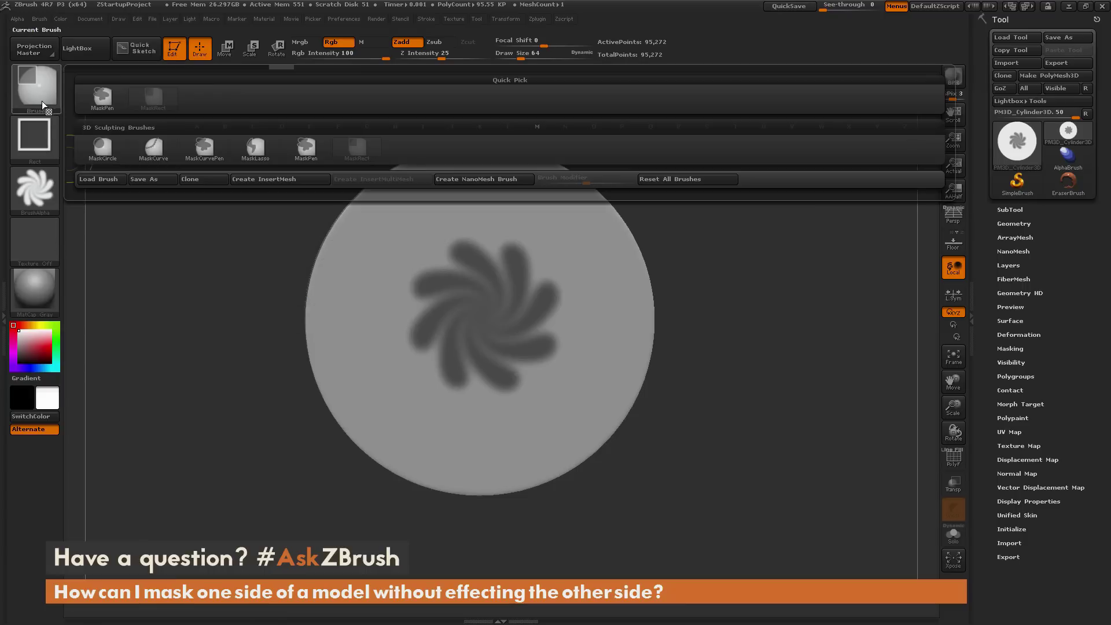
pyautogui.click(131, 154)
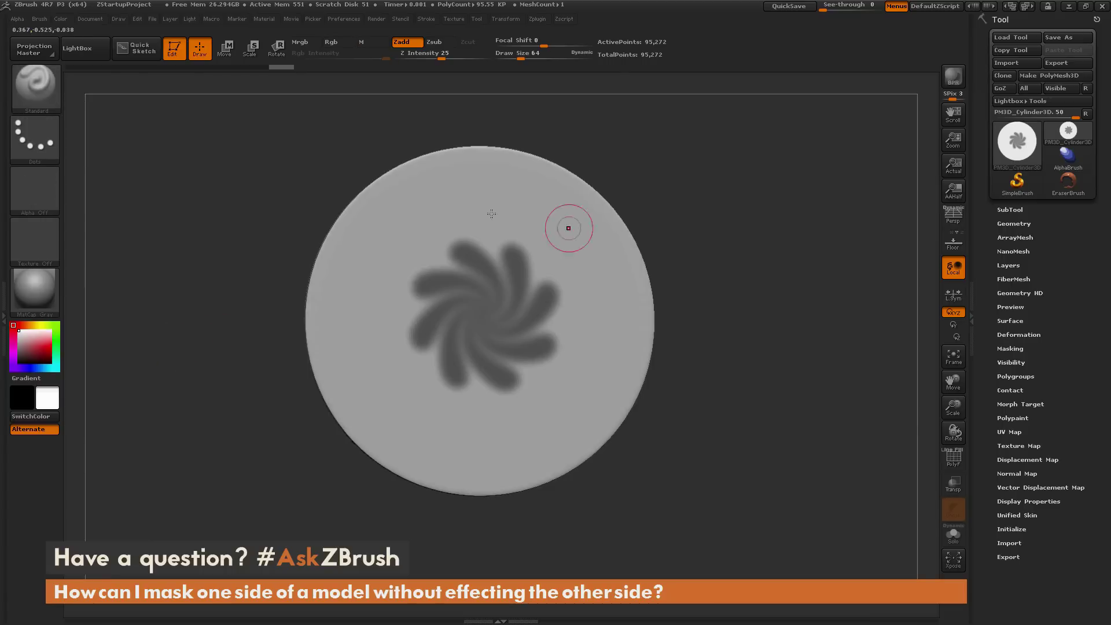
# Clear the swirl mask from the disc and rotate it to an edge-on view
pyautogui.press('ctrl')
pyautogui.moveTo(759, 398)
pyautogui.mouseDown()
pyautogui.moveTo(706, 397)
pyautogui.moveTo(715, 406)
pyautogui.mouseUp()
pyautogui.press('ctrl')
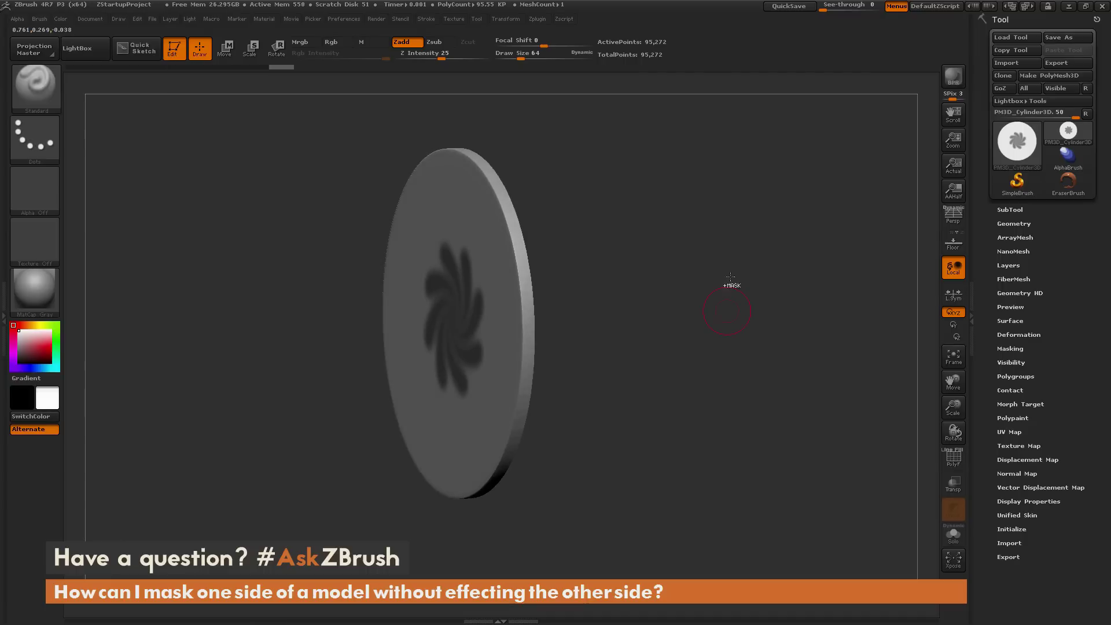
pyautogui.keyDown('ctrl'); pyautogui.moveTo(733, 235); pyautogui.dragTo(744, 367); pyautogui.keyUp('ctrl')
pyautogui.press('ctrl')
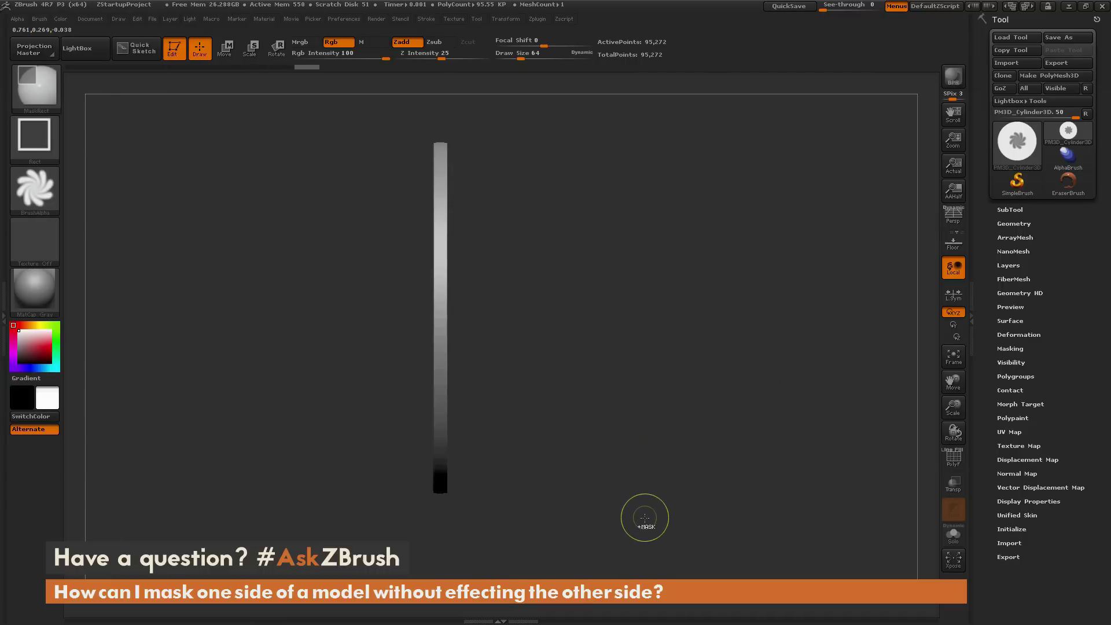
pyautogui.hotkey('ctrl', 'shift')
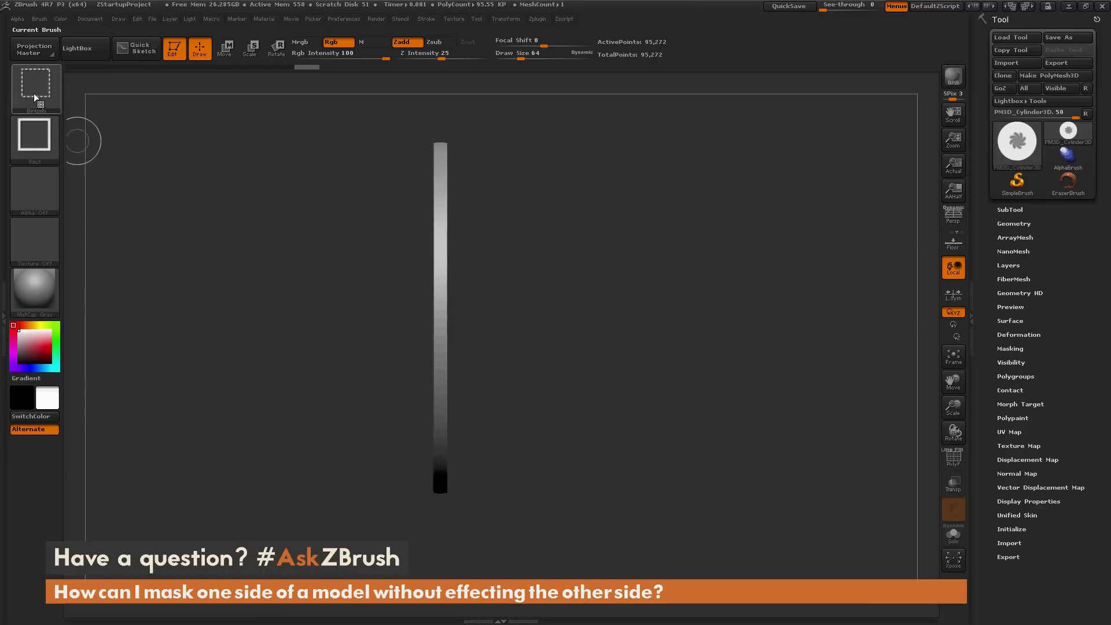
# Marquee-select half the edge-on disc to hide its back, leaving 46,284 points active
pyautogui.keyDown('ctrl'); pyautogui.keyDown('shift'); pyautogui.moveTo(561, 538); pyautogui.dragTo(436, 116); pyautogui.keyUp('shift'); pyautogui.keyUp('ctrl')
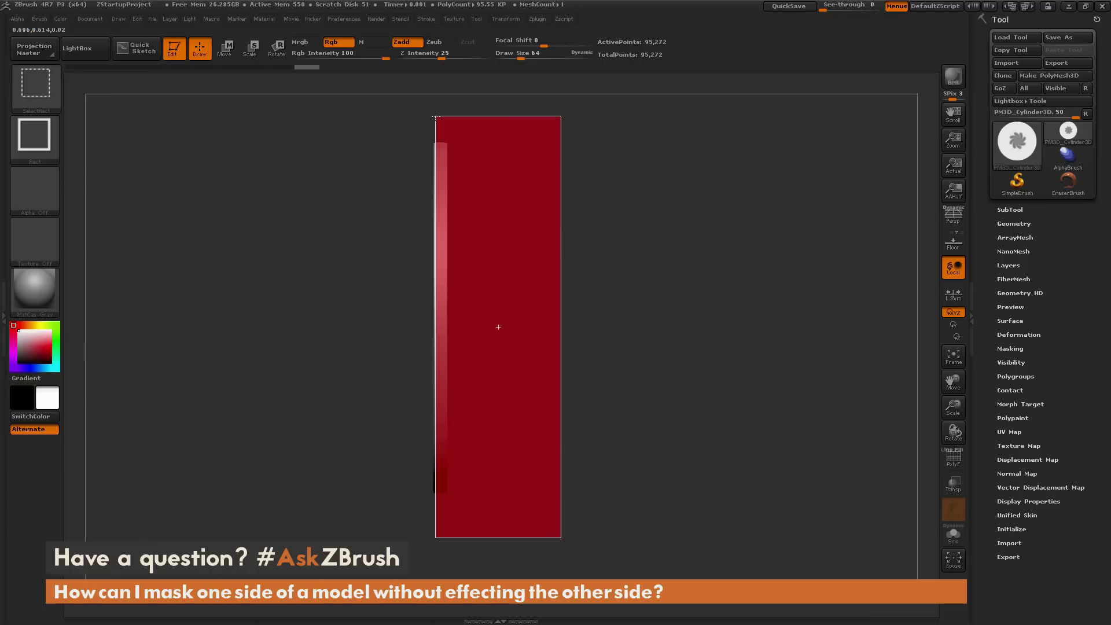
pyautogui.moveTo(747, 289)
pyautogui.mouseDown()
pyautogui.moveTo(833, 294)
pyautogui.moveTo(805, 291)
pyautogui.mouseUp()
# Stamp the swirl mask on the front face, then unhide the back, restoring all 95,272 points
pyautogui.press('ctrl')
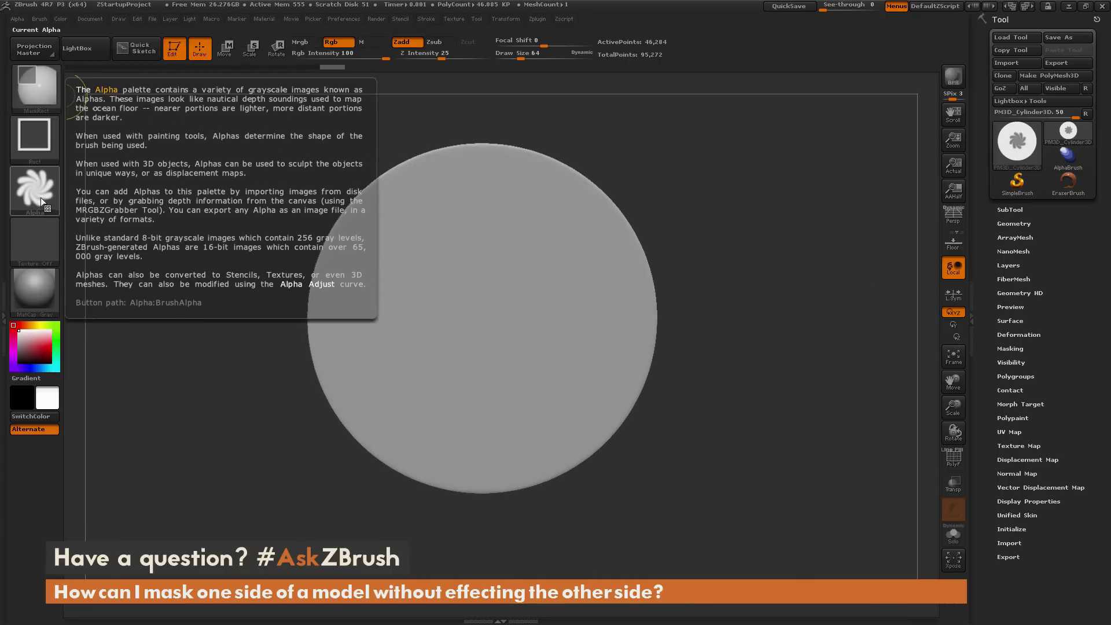
pyautogui.moveTo(484, 306)
pyautogui.keyDown('ctrl'); pyautogui.mouseDown()
pyautogui.moveTo(538, 391)
pyautogui.moveTo(533, 377)
pyautogui.moveTo(569, 406)
pyautogui.mouseUp(); pyautogui.keyUp('ctrl')
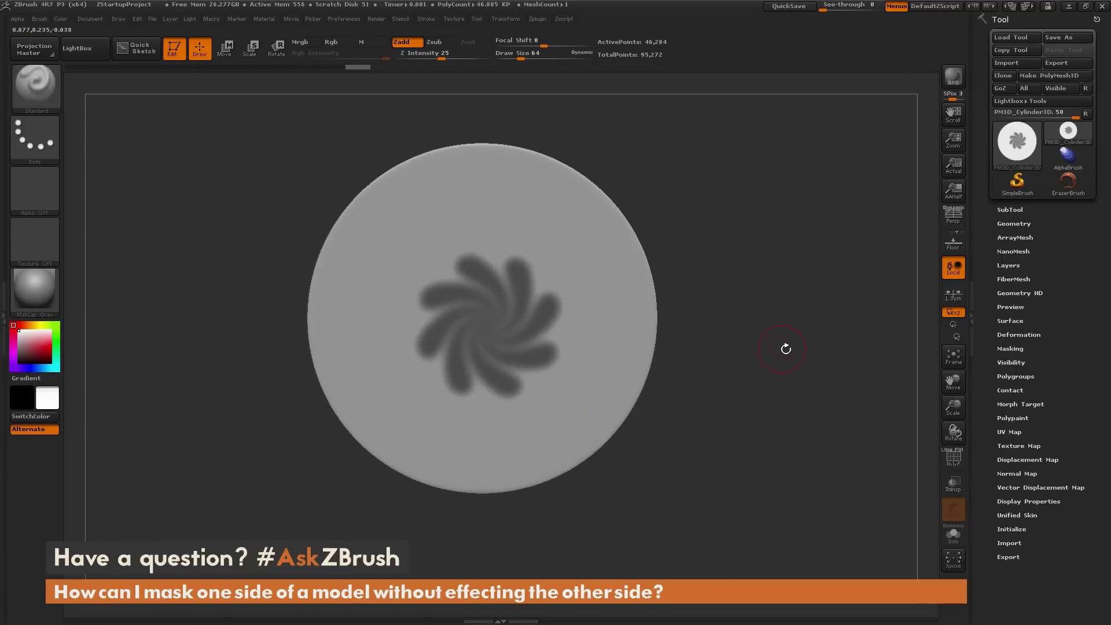
pyautogui.moveTo(783, 348); pyautogui.dragTo(743, 359)
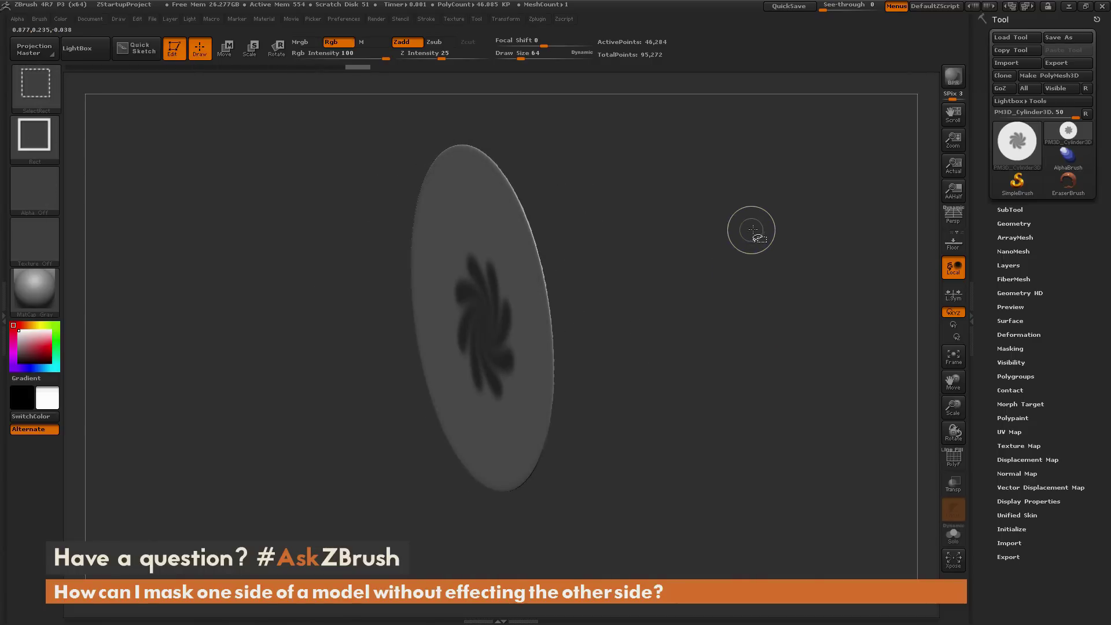
pyautogui.keyDown('ctrl'); pyautogui.keyDown('shift'); pyautogui.click(735, 222); pyautogui.keyUp('shift'); pyautogui.keyUp('ctrl')
pyautogui.moveTo(778, 327); pyautogui.dragTo(783, 242)
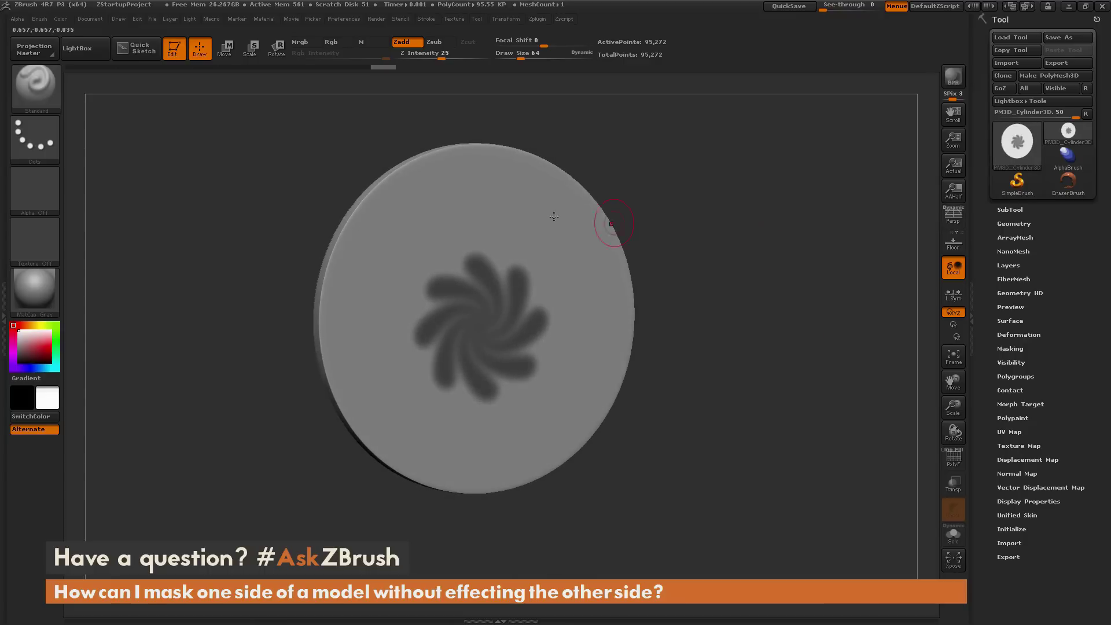
pyautogui.press('ctrl')
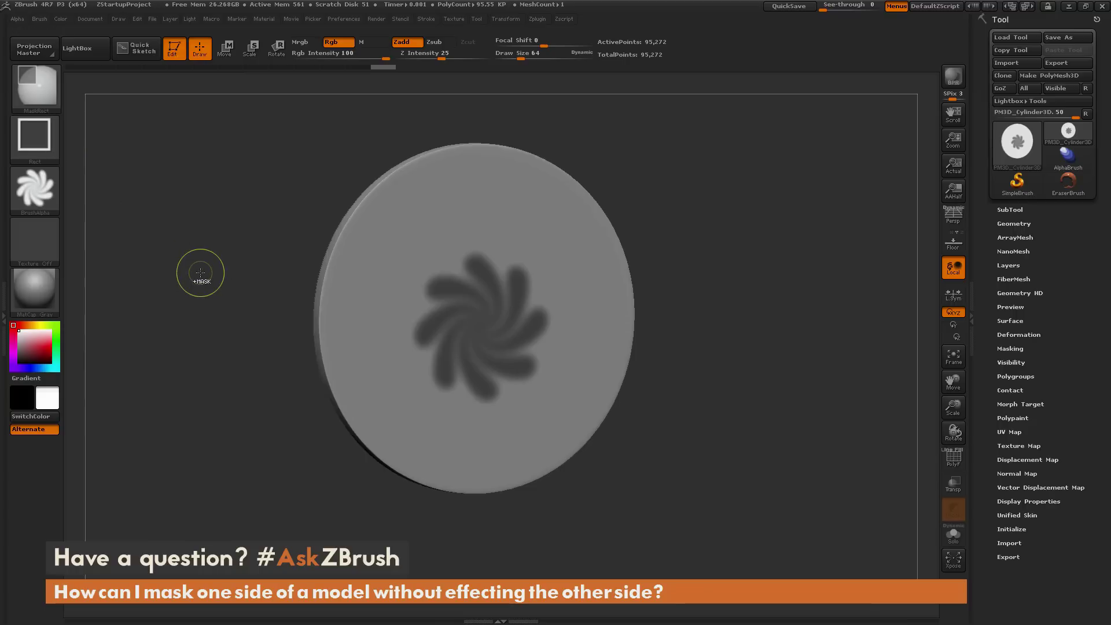